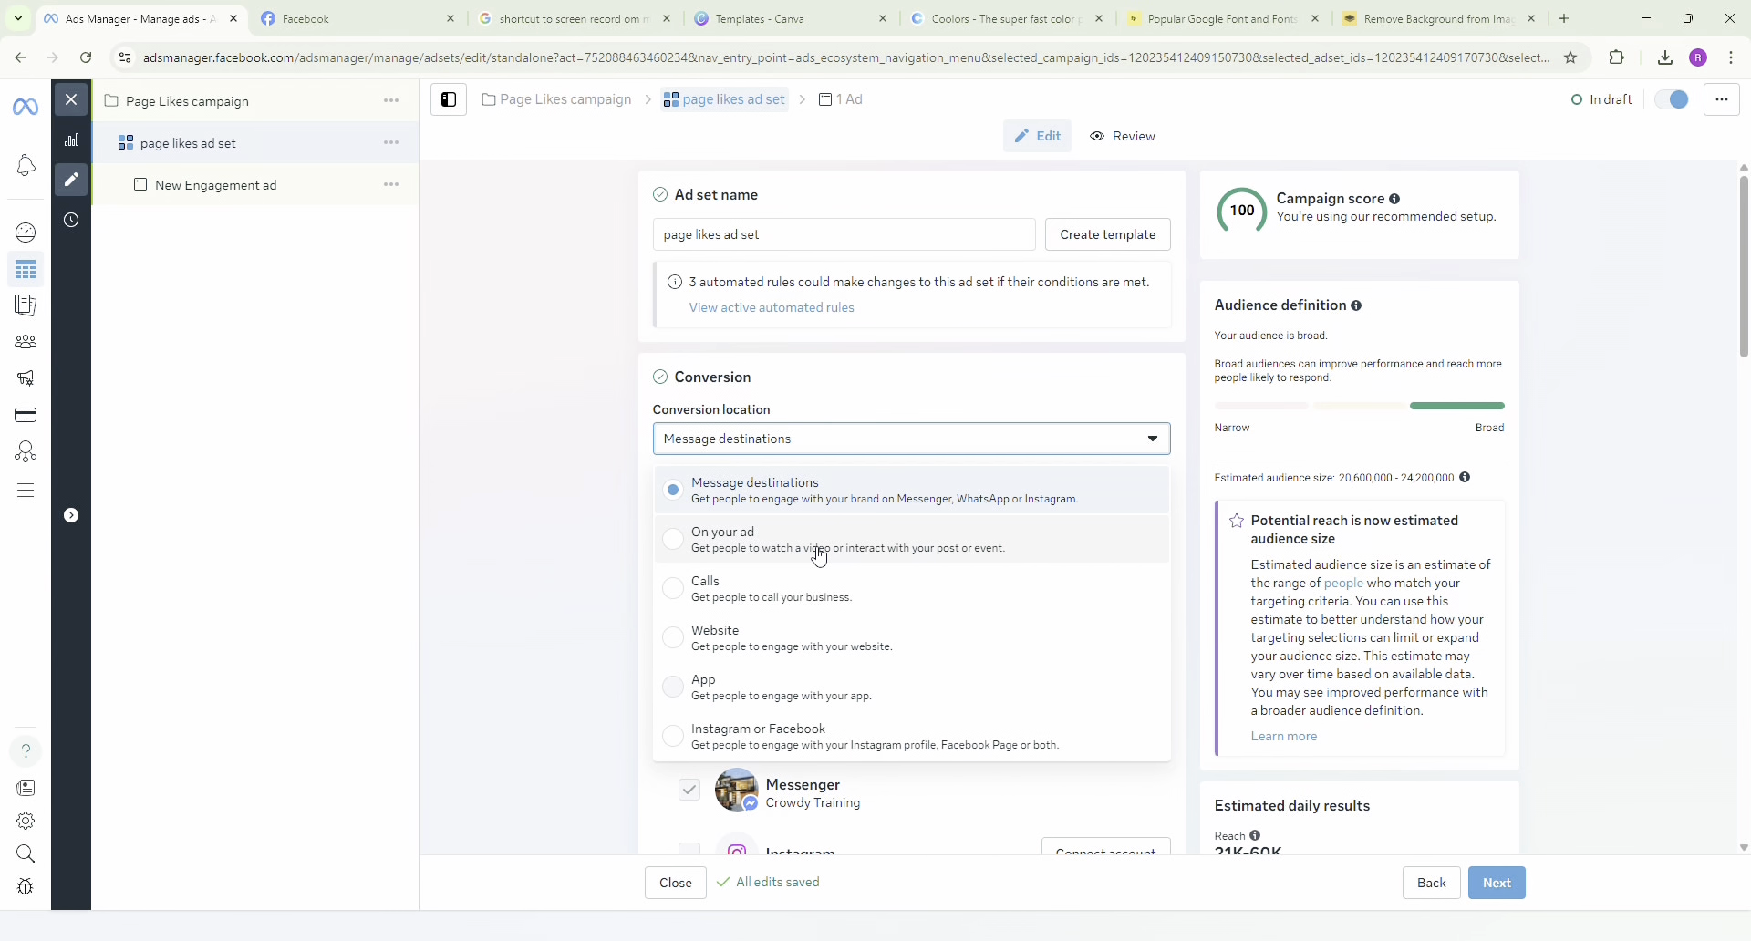
# Set the ad set's conversion location to Instagram or Facebook.
pyautogui.scroll(-1, 818, 587)
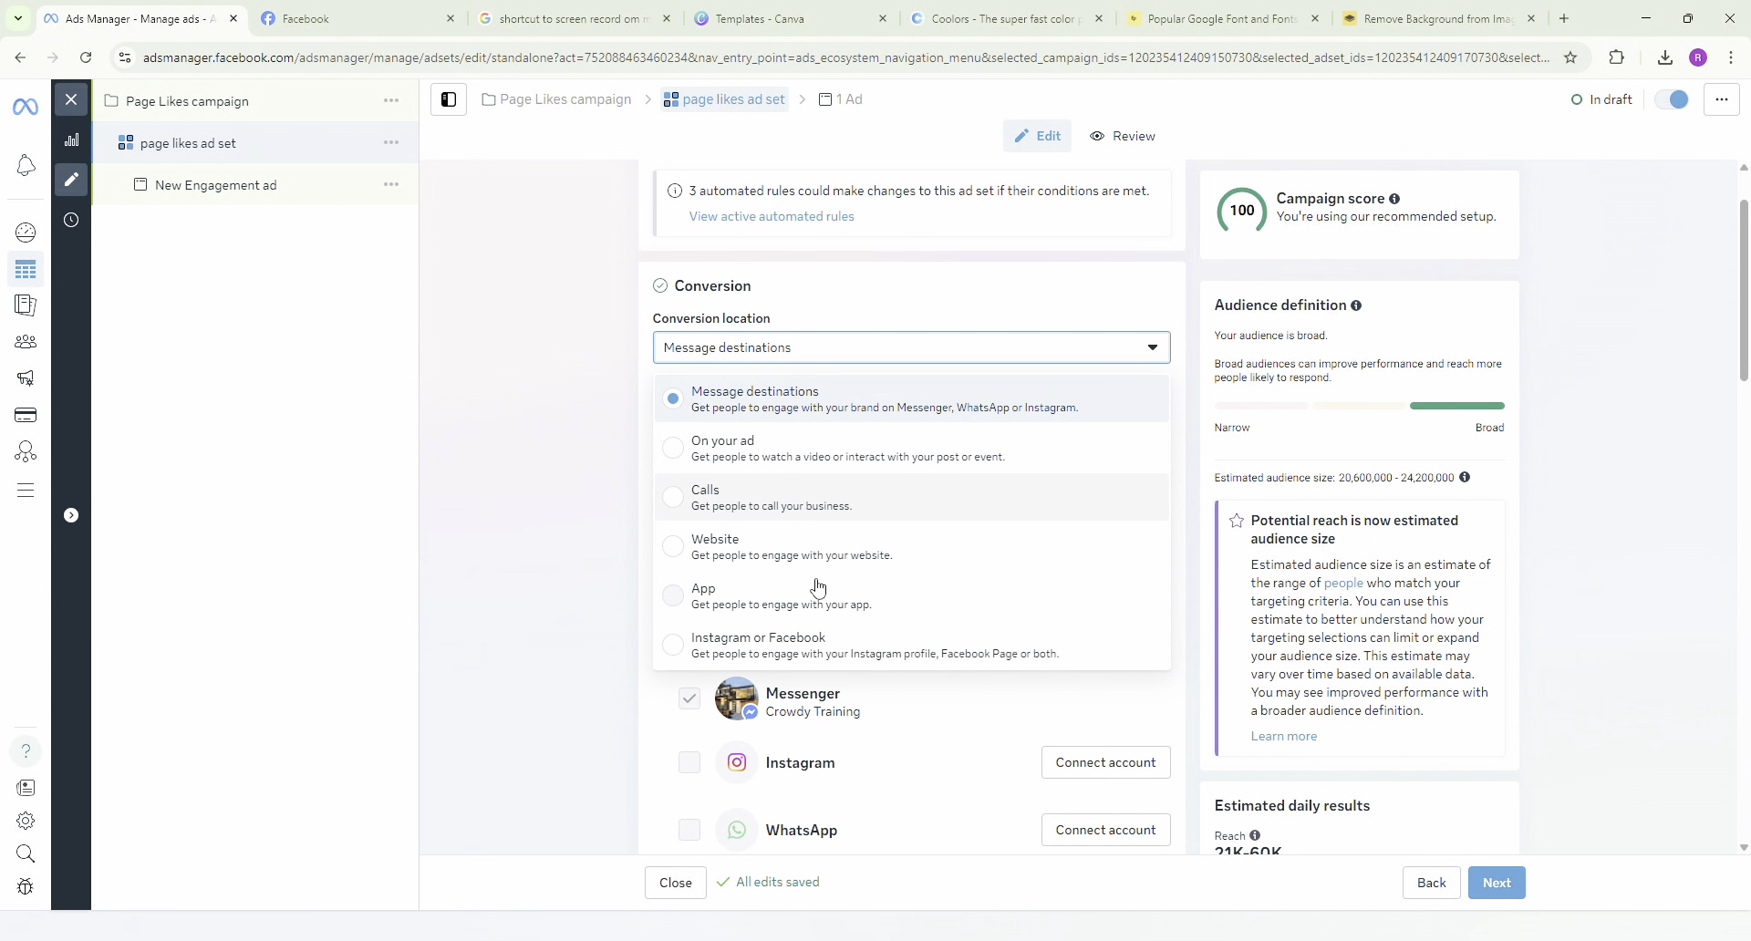
pyautogui.moveTo(818, 583)
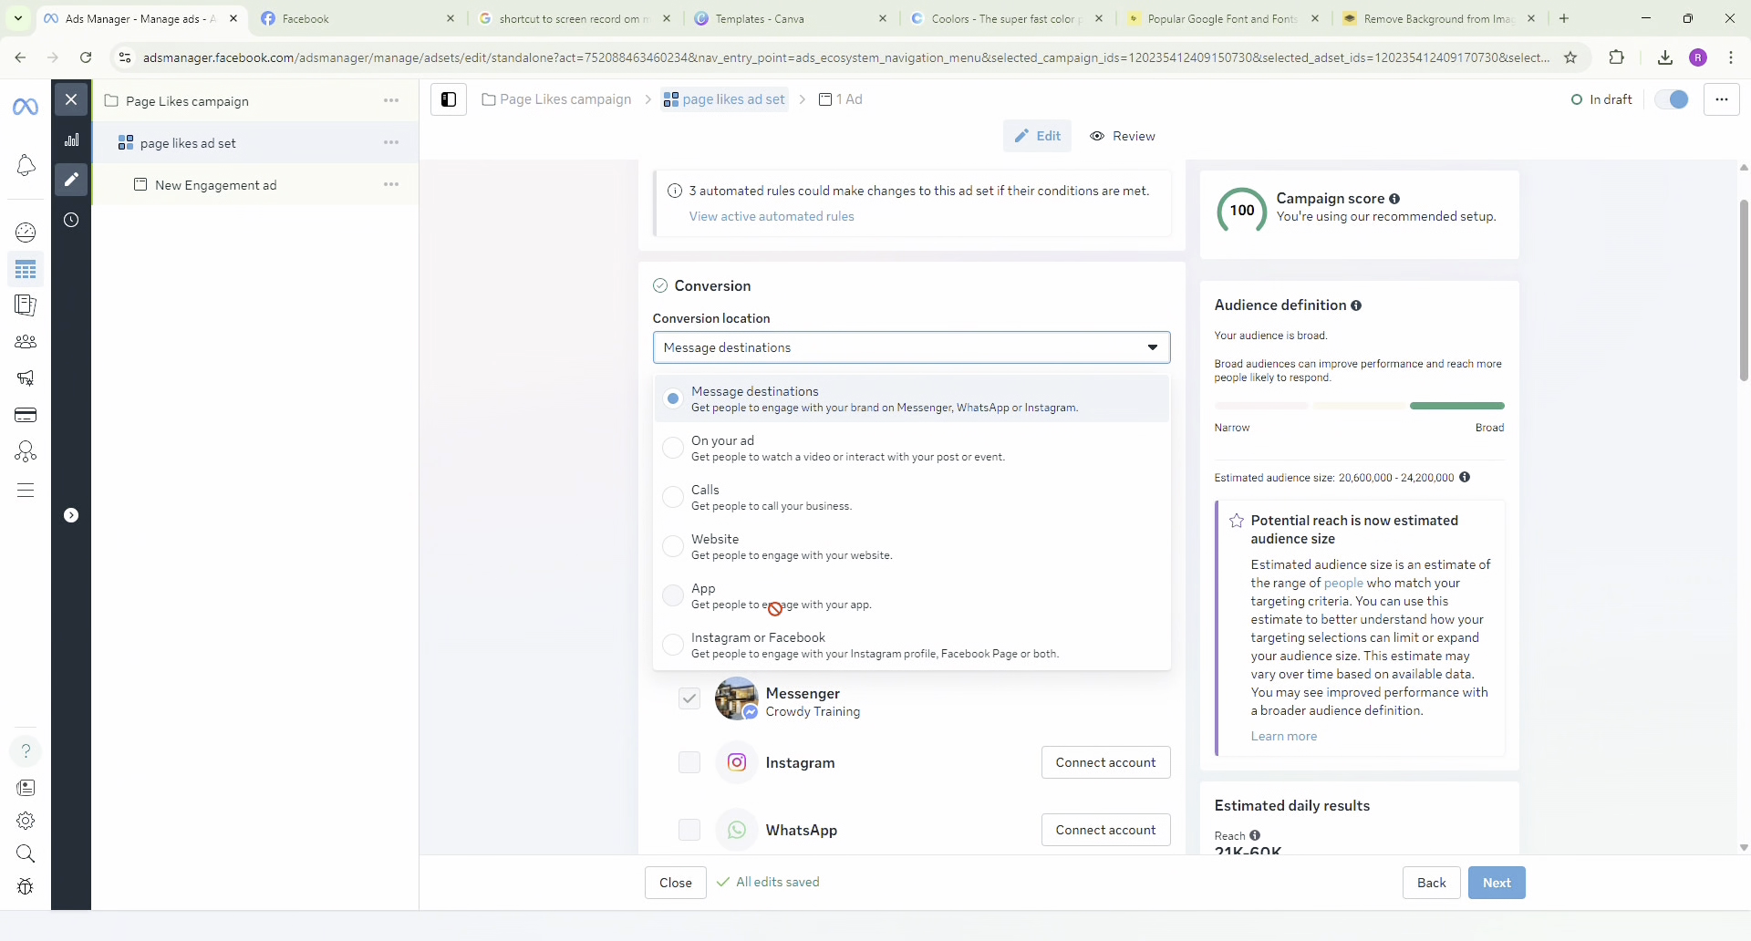
pyautogui.moveTo(752, 615)
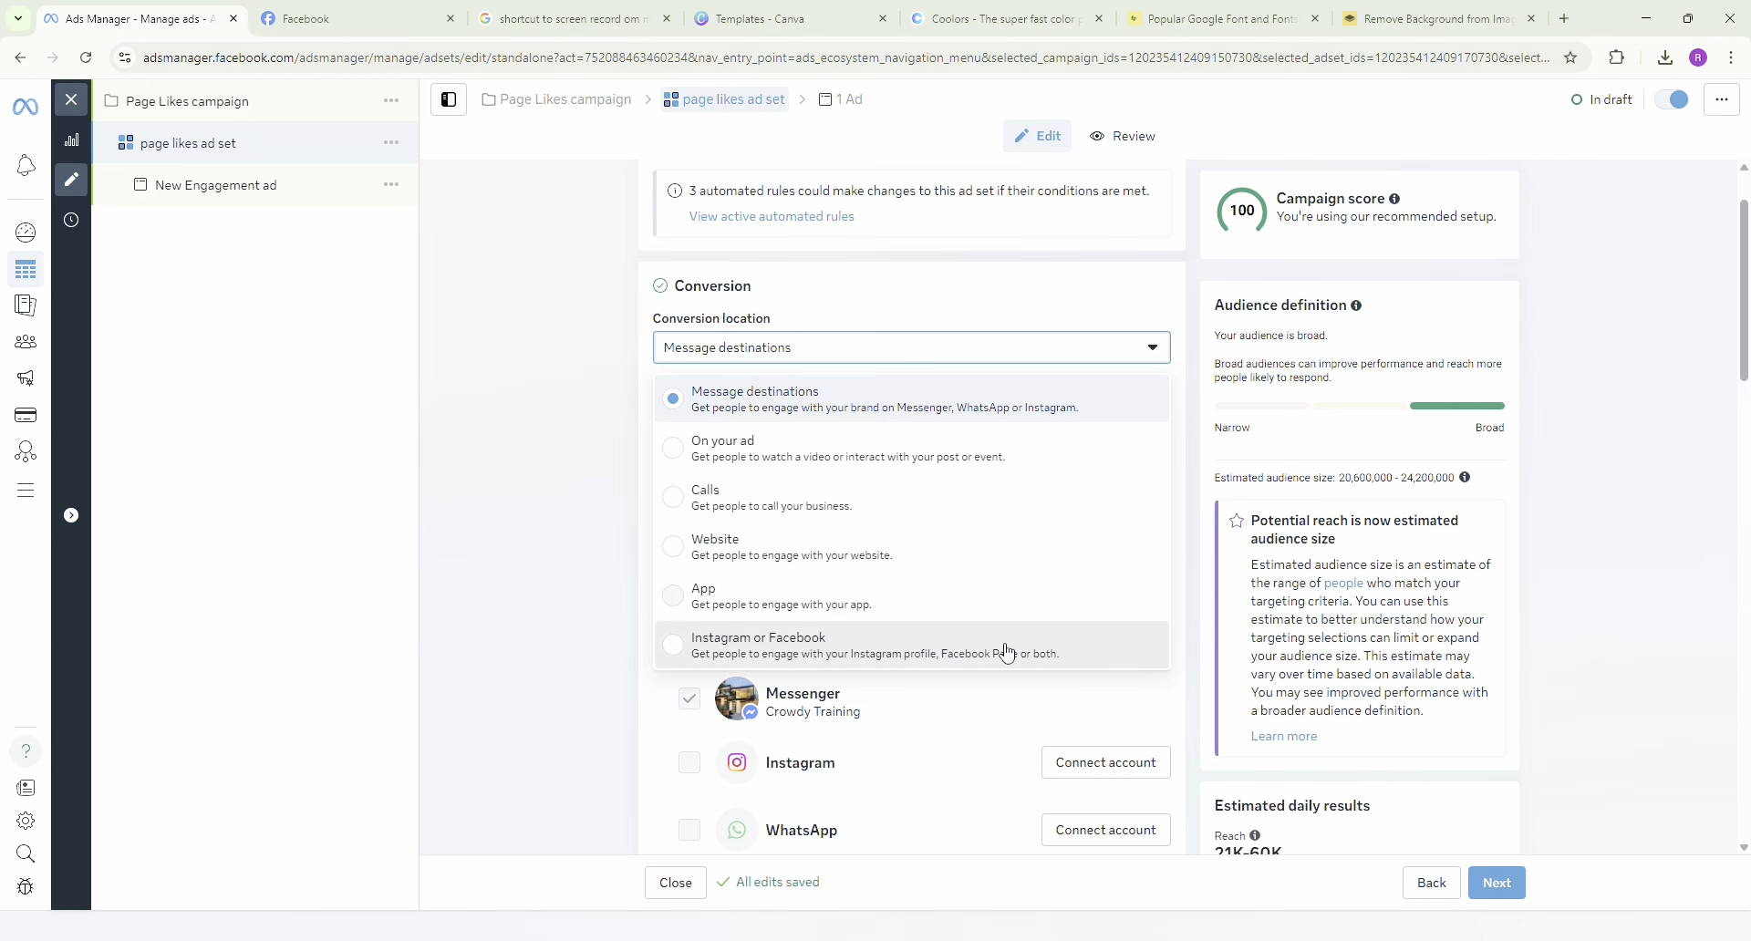
pyautogui.click(966, 648)
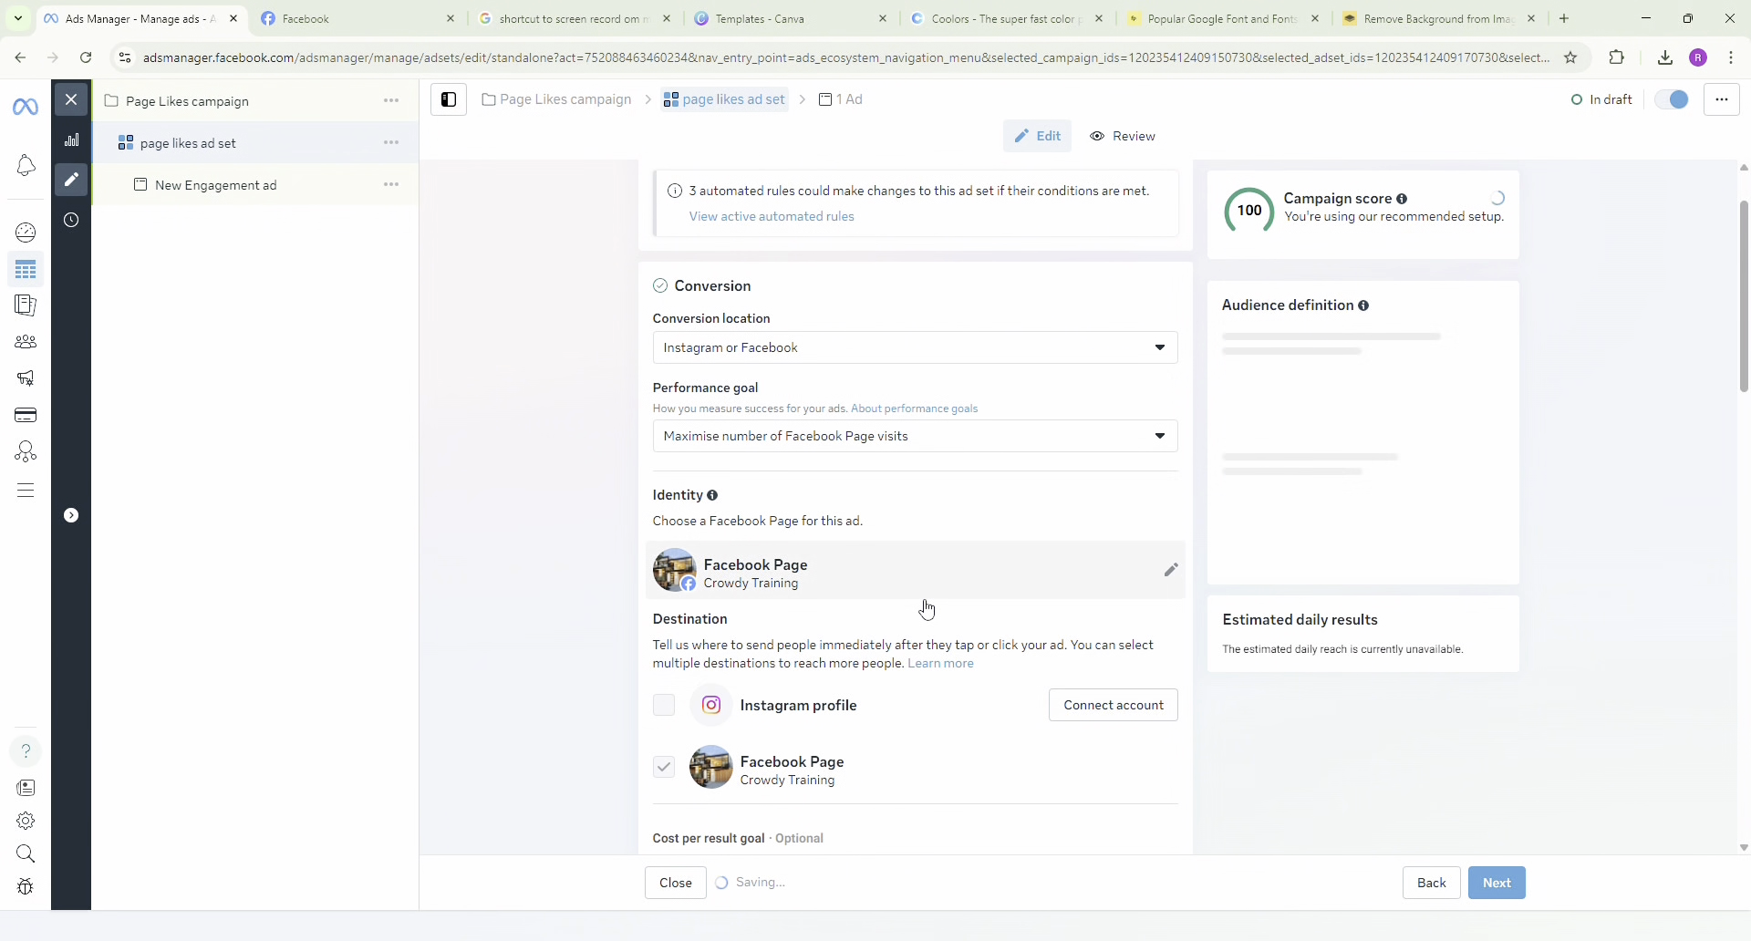
# Examine which Facebook Pages can be chosen as the ad set's identity.
pyautogui.scroll(-1, 927, 608)
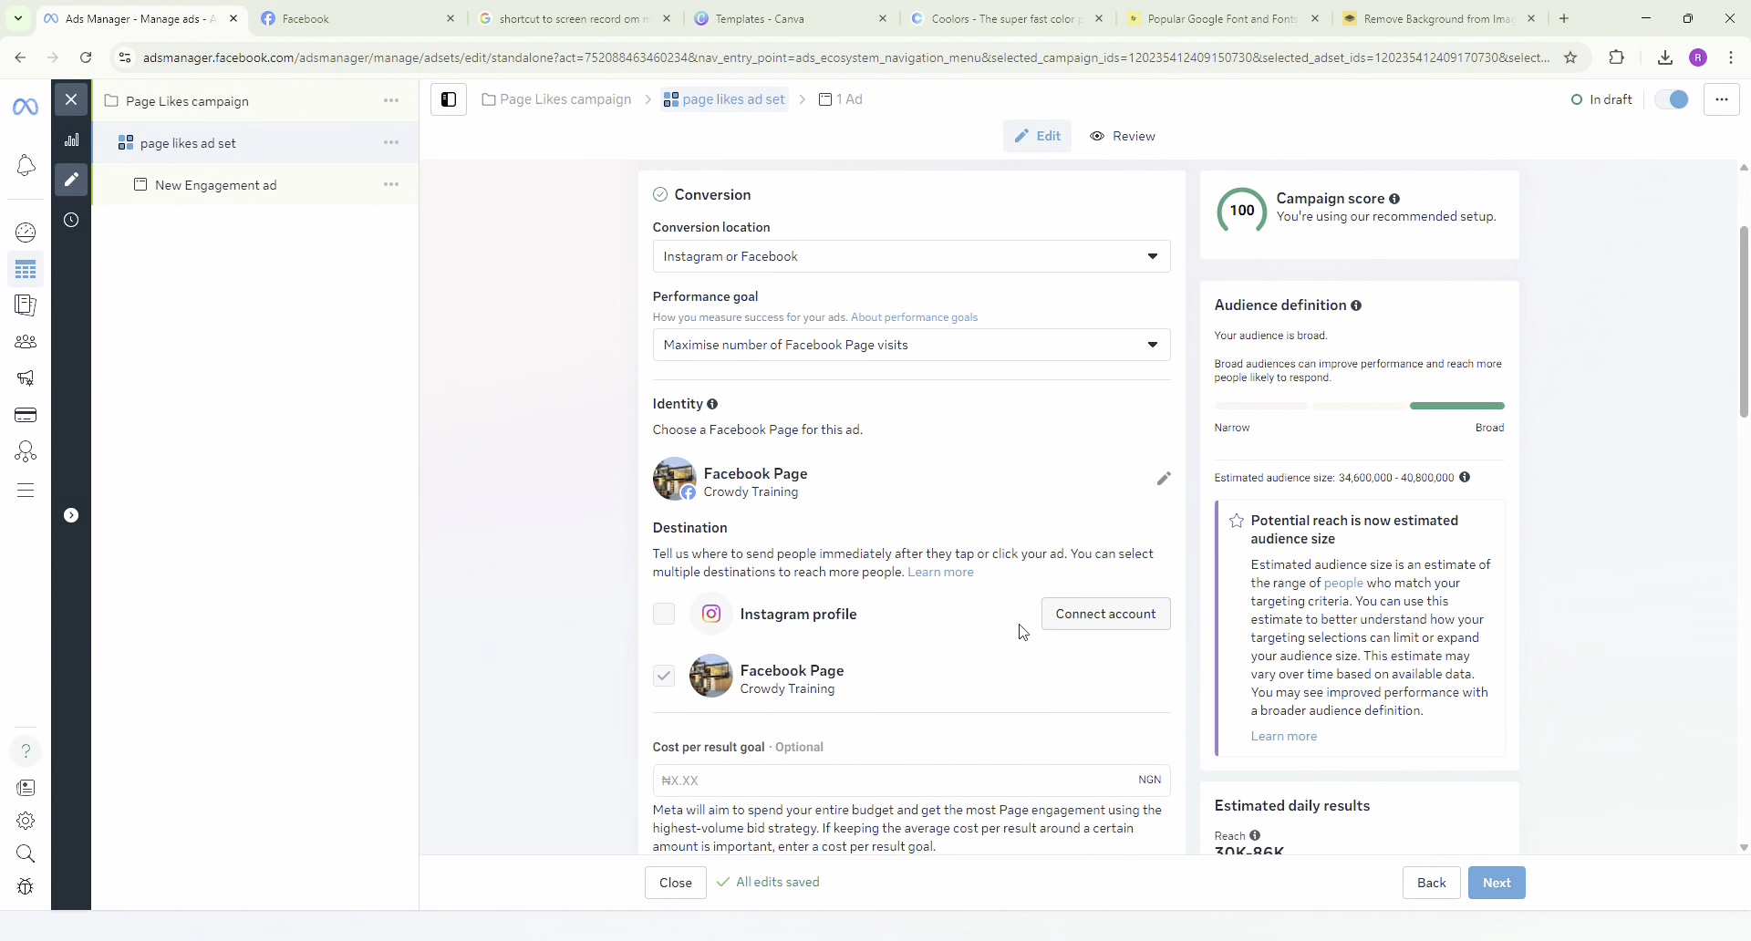
pyautogui.scroll(1, 1003, 631)
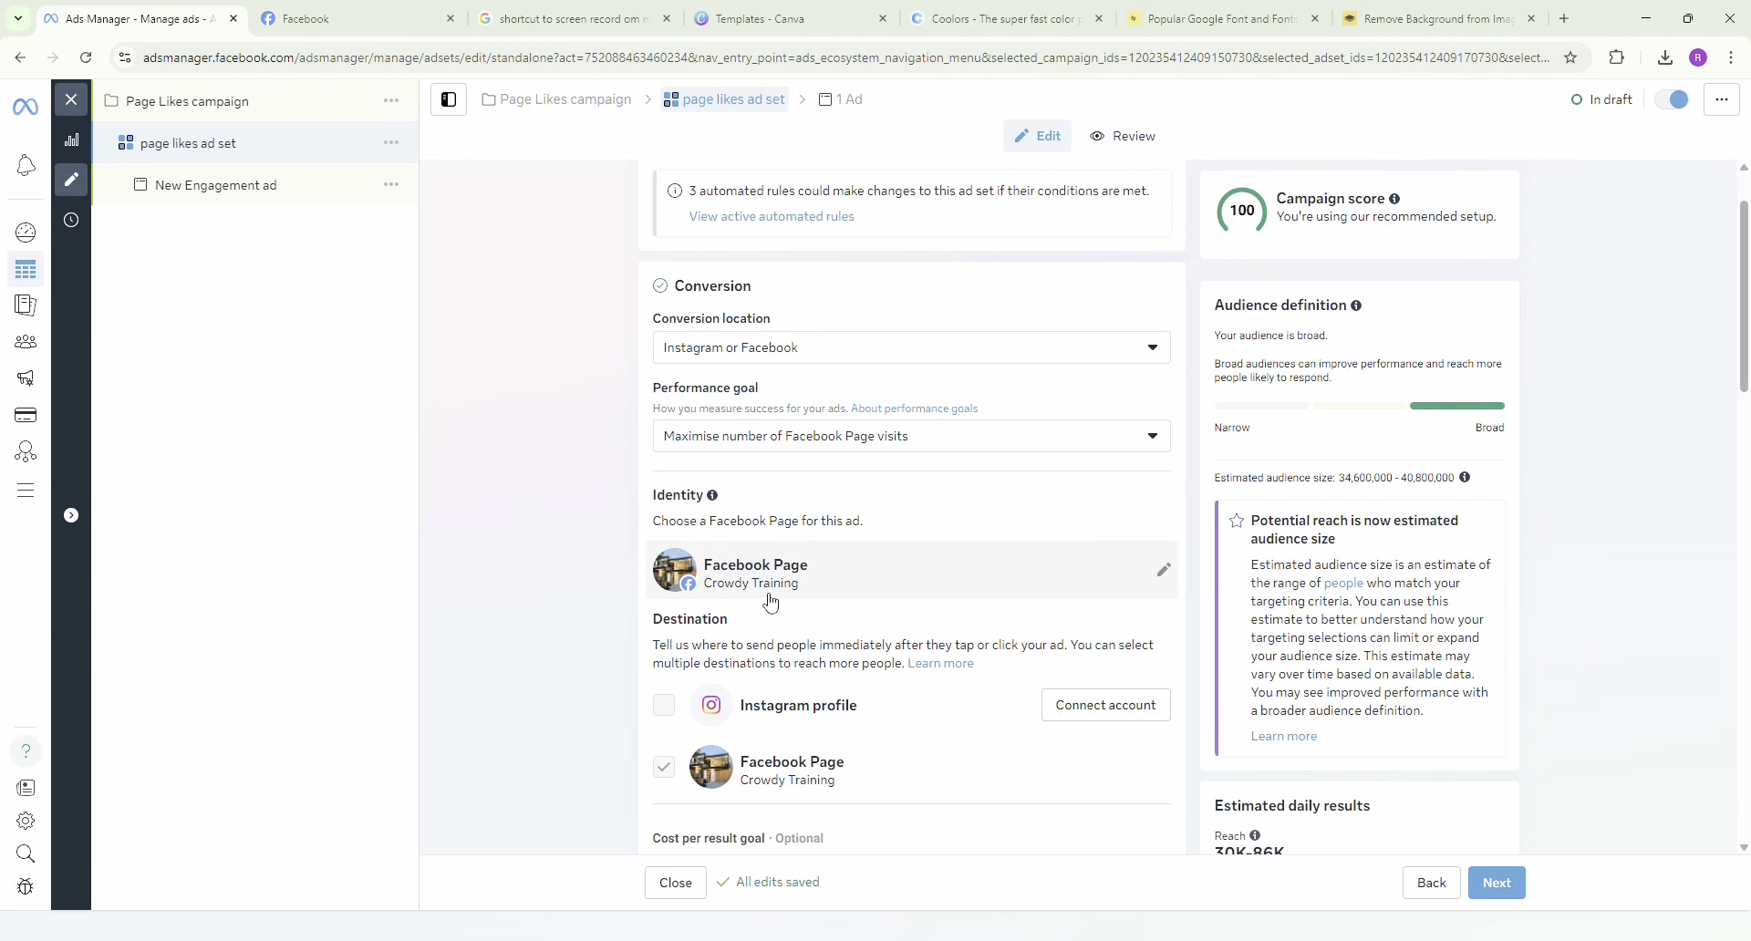
pyautogui.click(1073, 594)
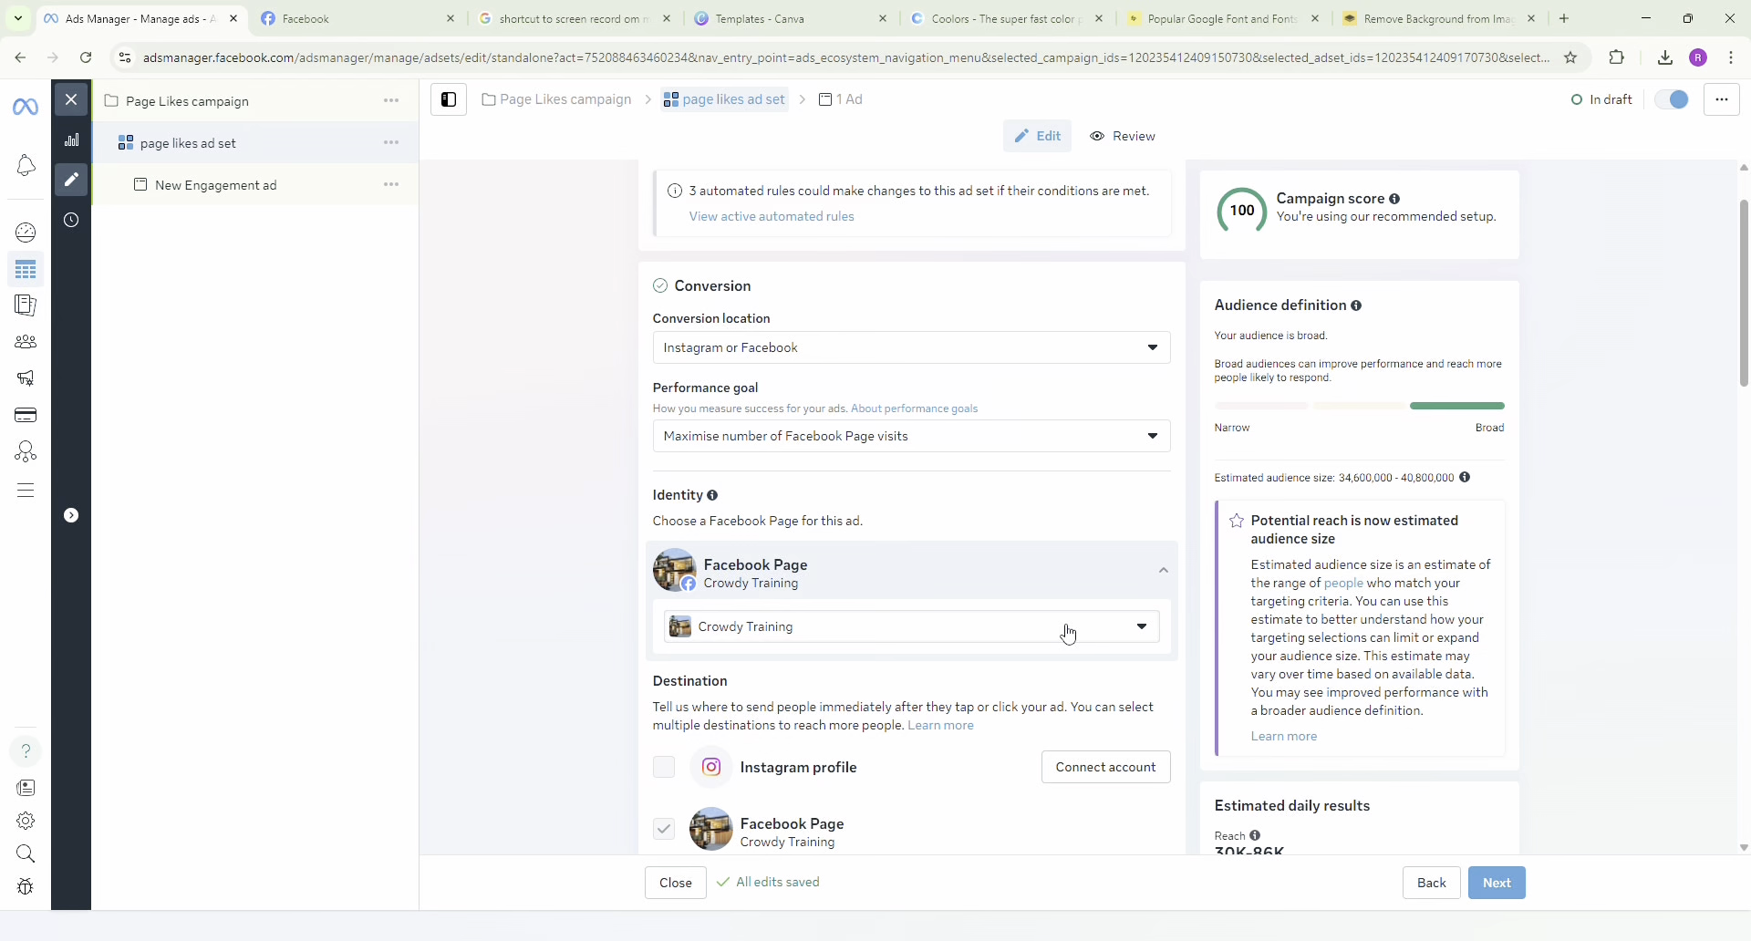
pyautogui.click(949, 629)
pyautogui.click(915, 638)
pyautogui.click(920, 638)
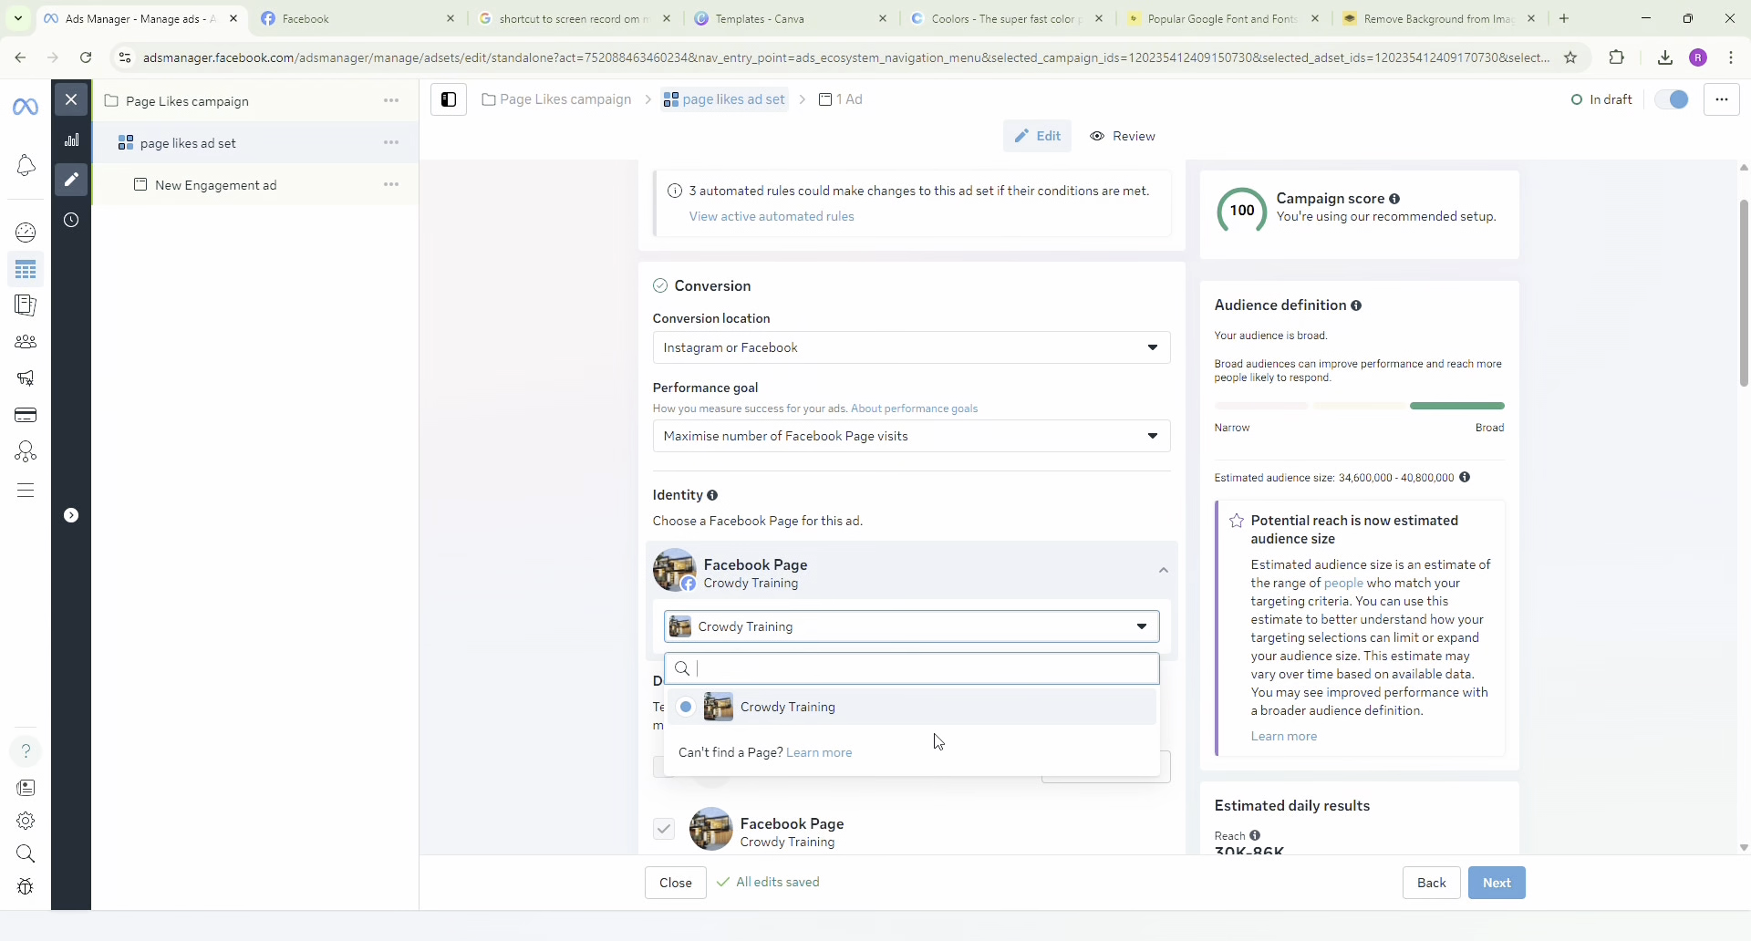
pyautogui.click(903, 628)
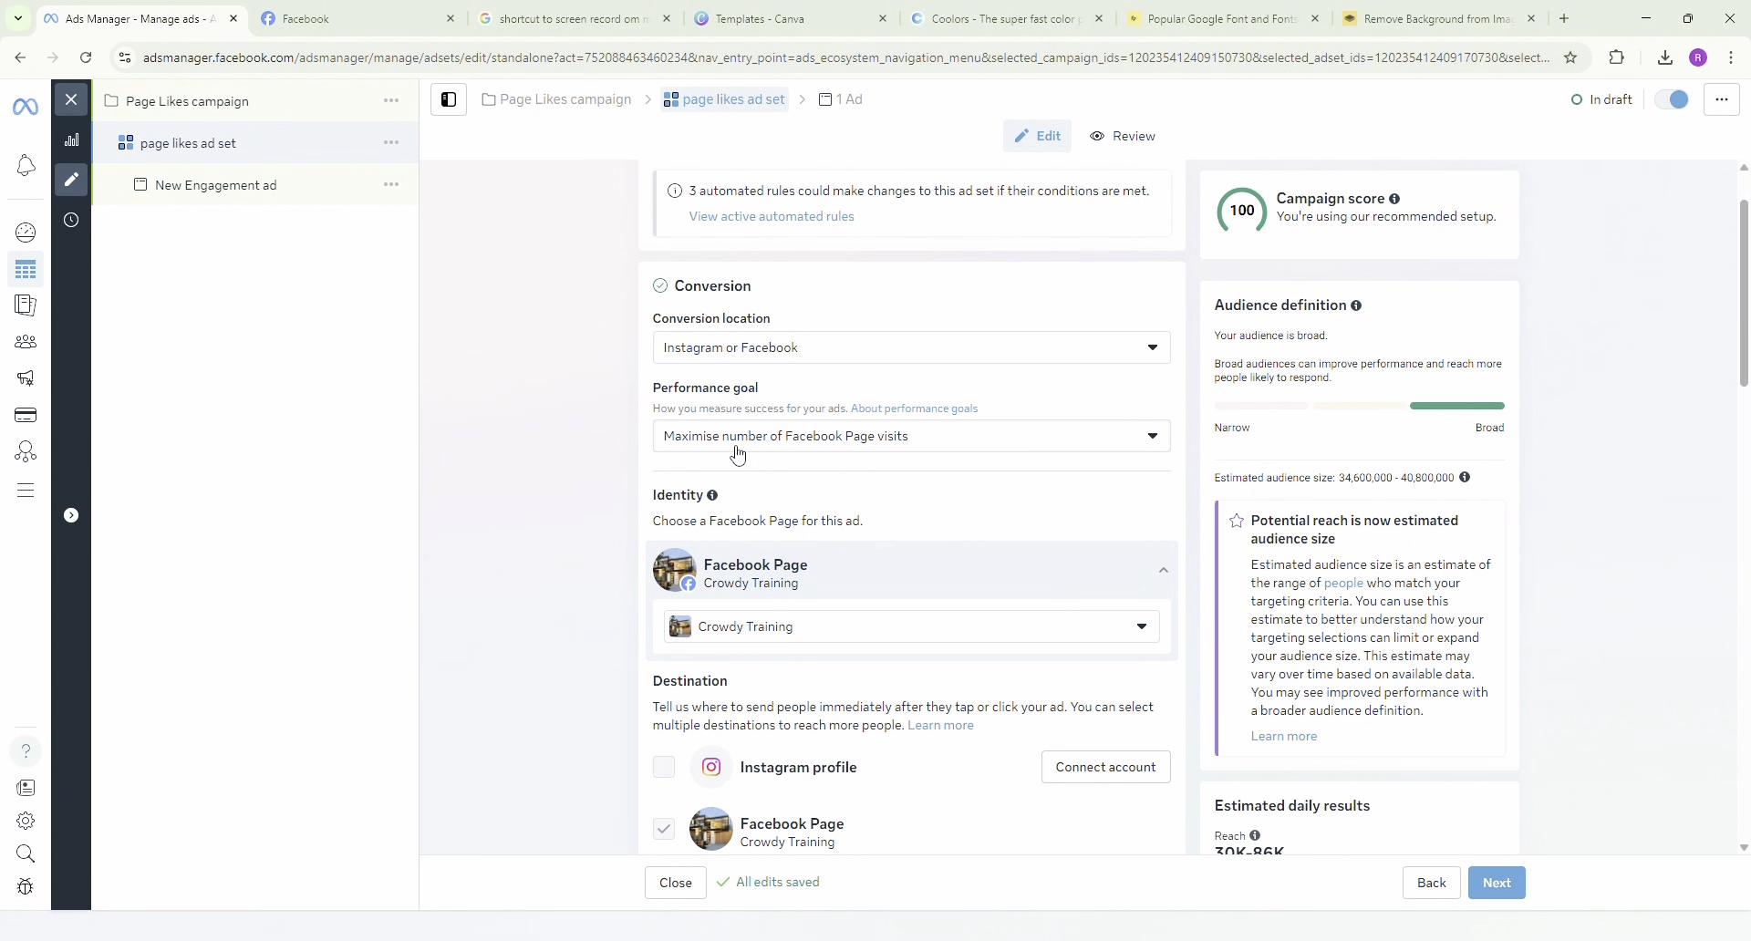
# Set the ad set's performance goal to Maximise number of Page likes.
pyautogui.click(784, 445)
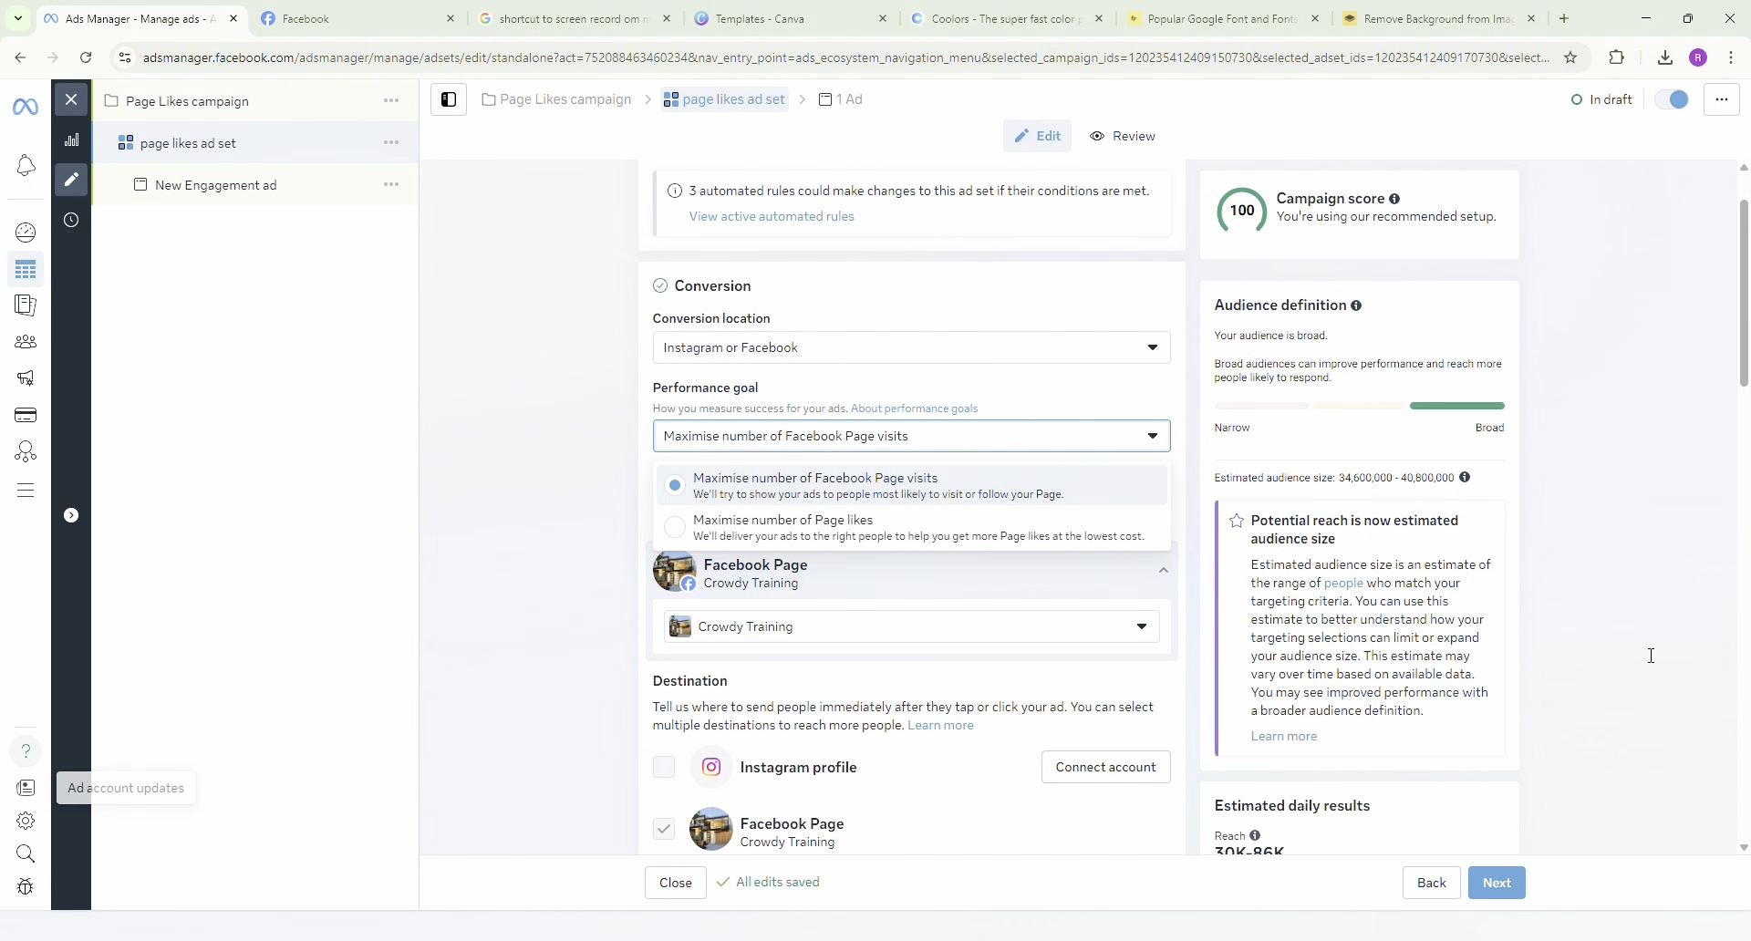
pyautogui.scroll(-1, 644, 588)
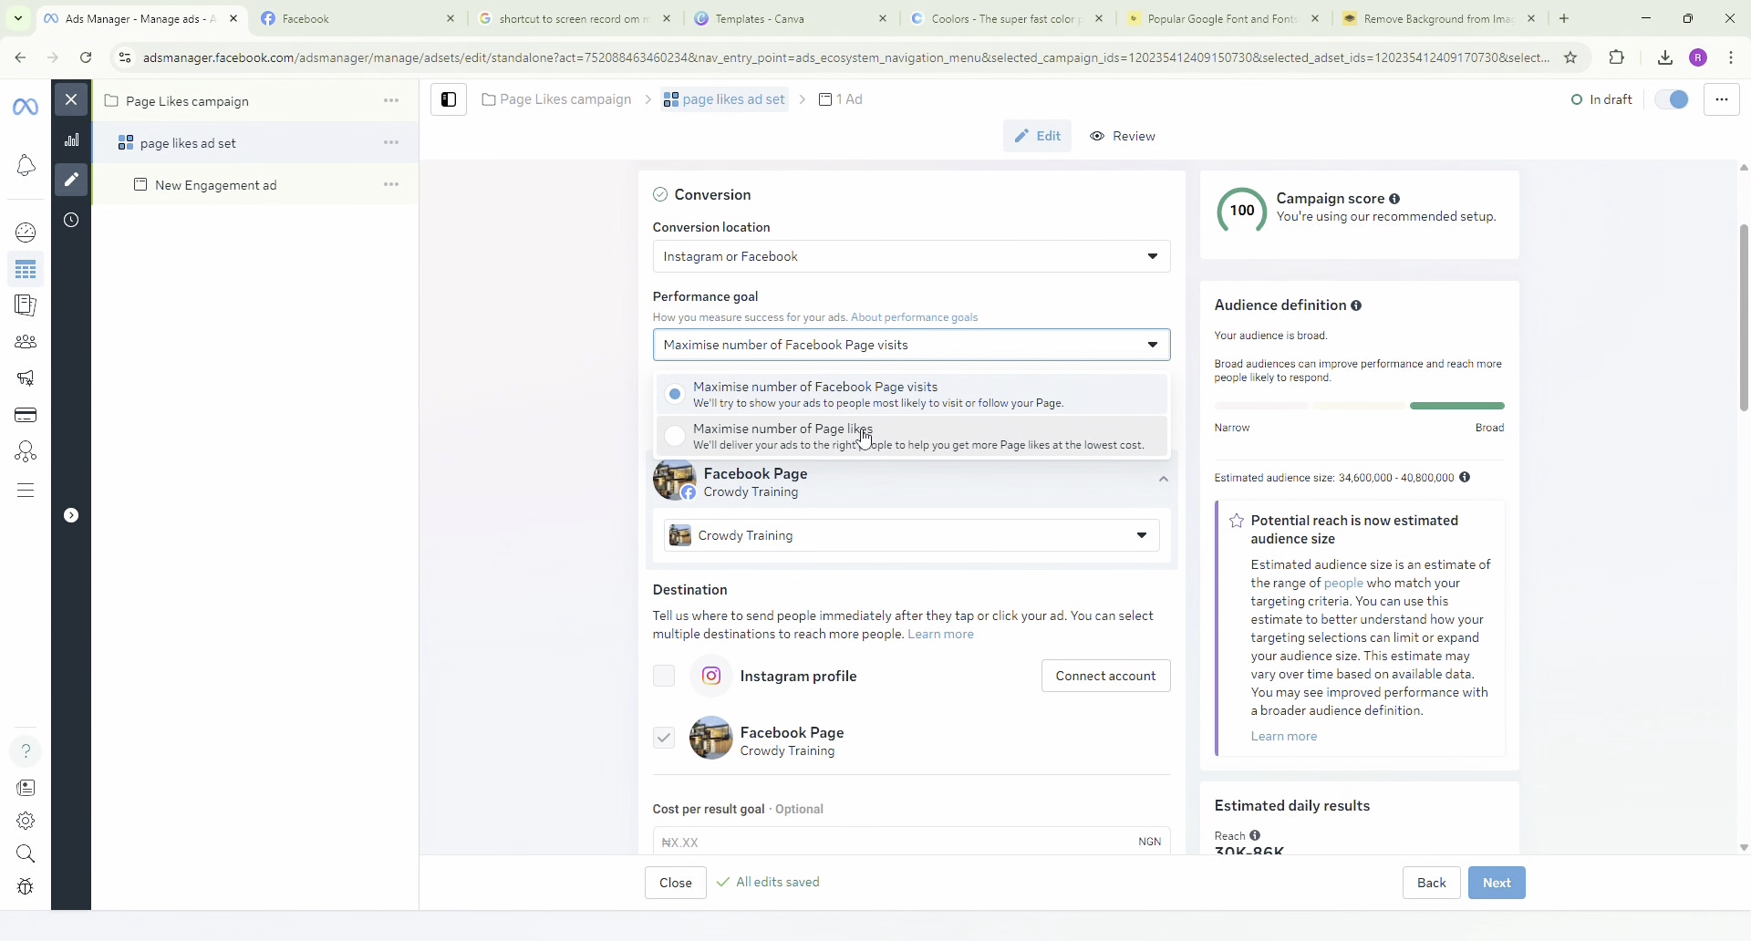
pyautogui.click(1004, 447)
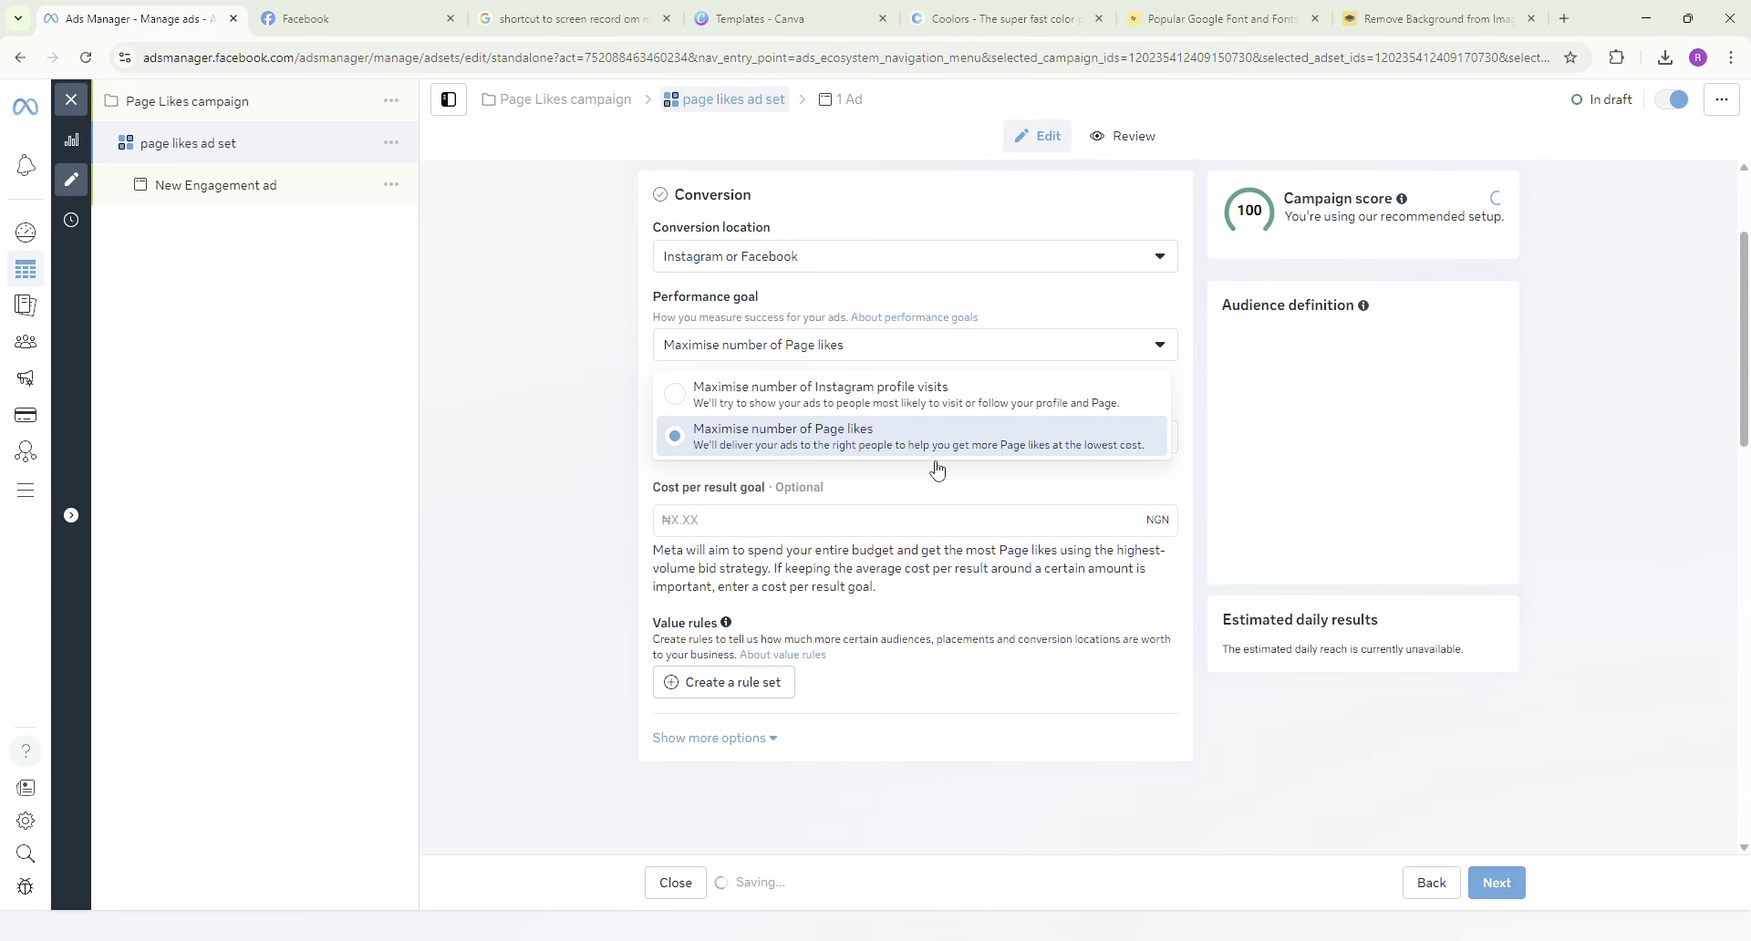
# Set the ad set's daily budget to 2,000 NGN in Budget & schedule.
pyautogui.scroll(-1, 931, 475)
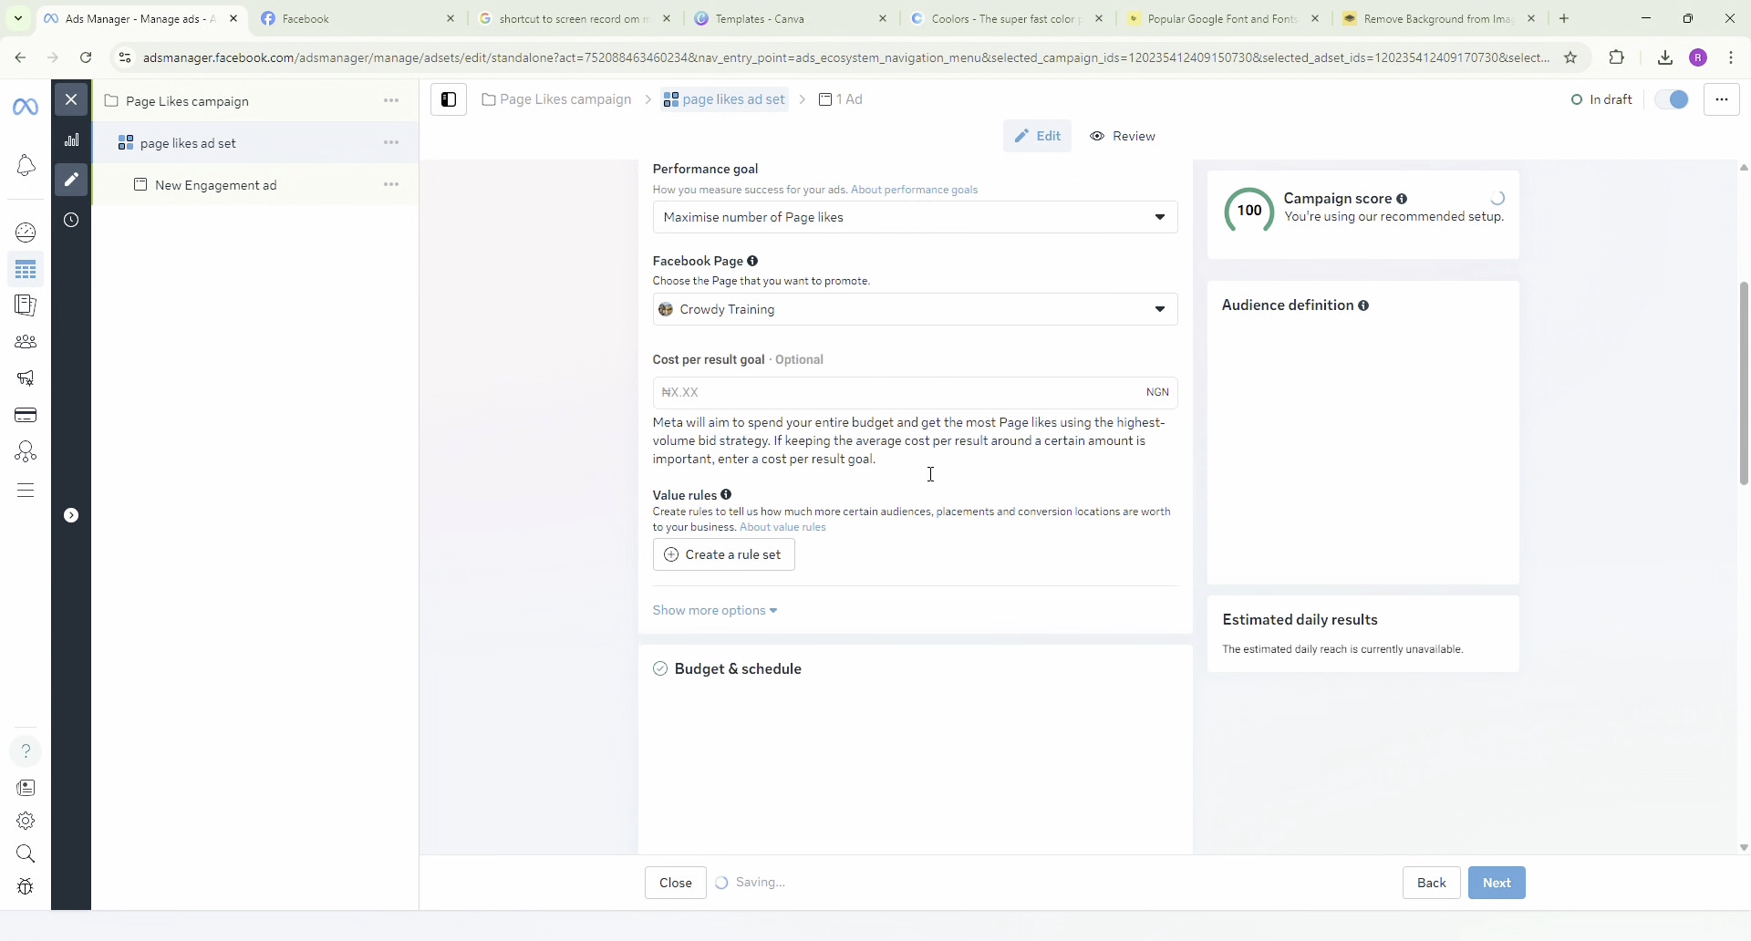
pyautogui.scroll(-1, 892, 543)
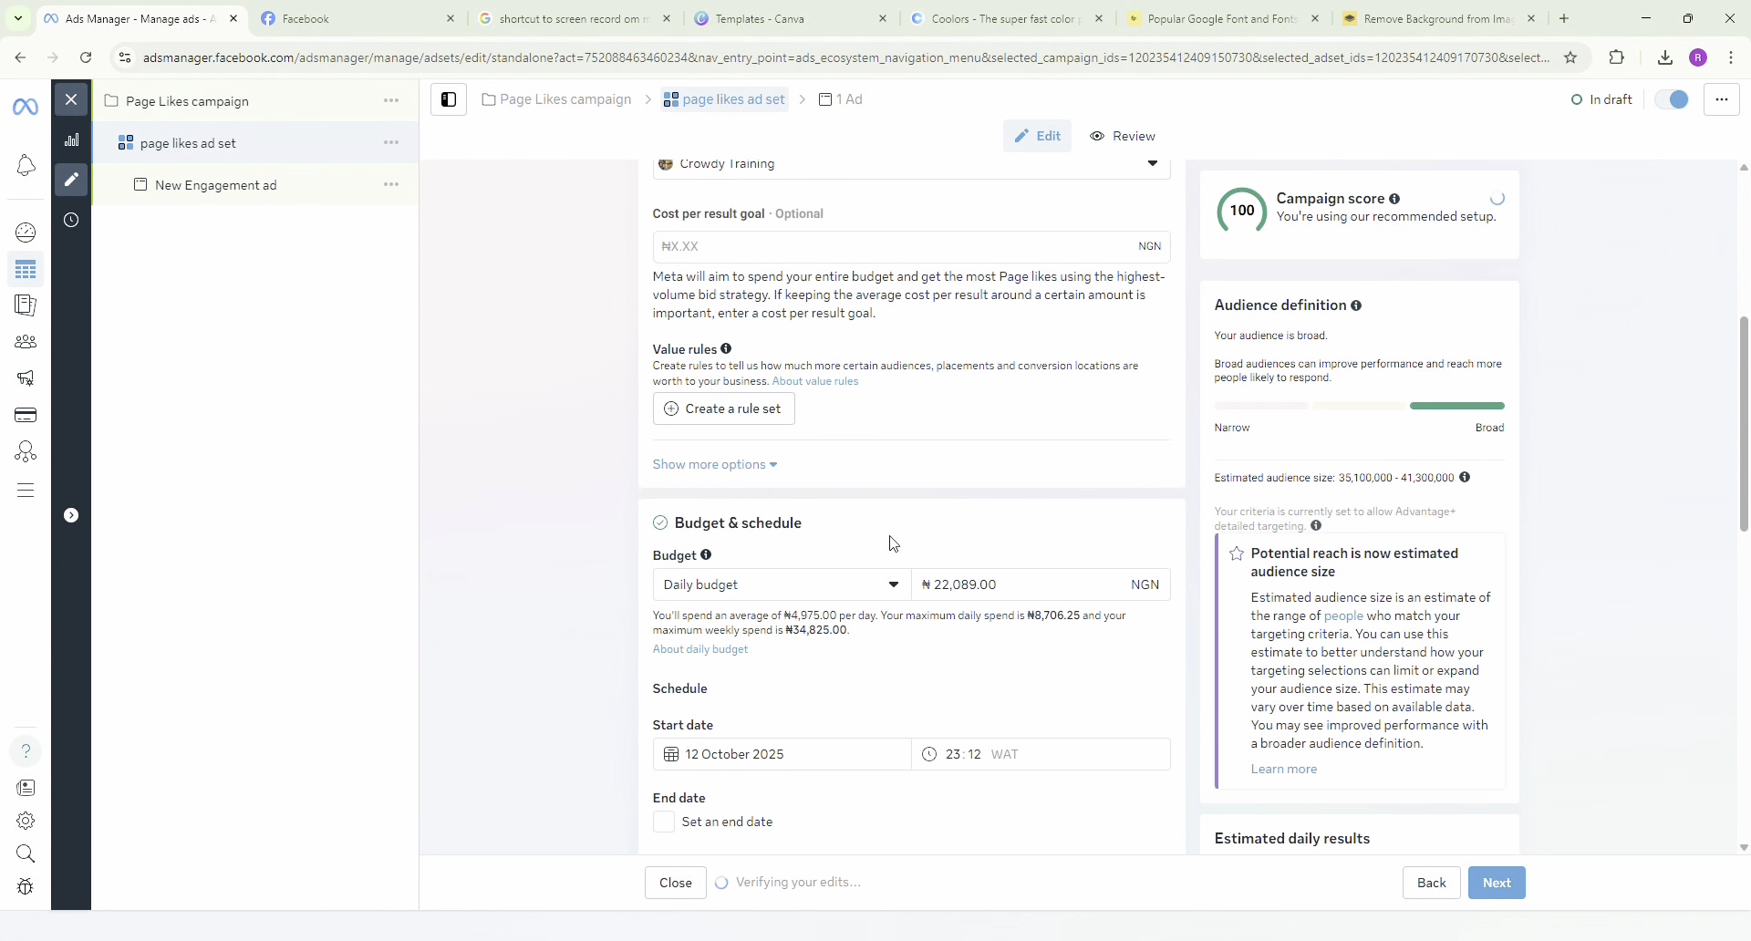
pyautogui.scroll(-1, 892, 544)
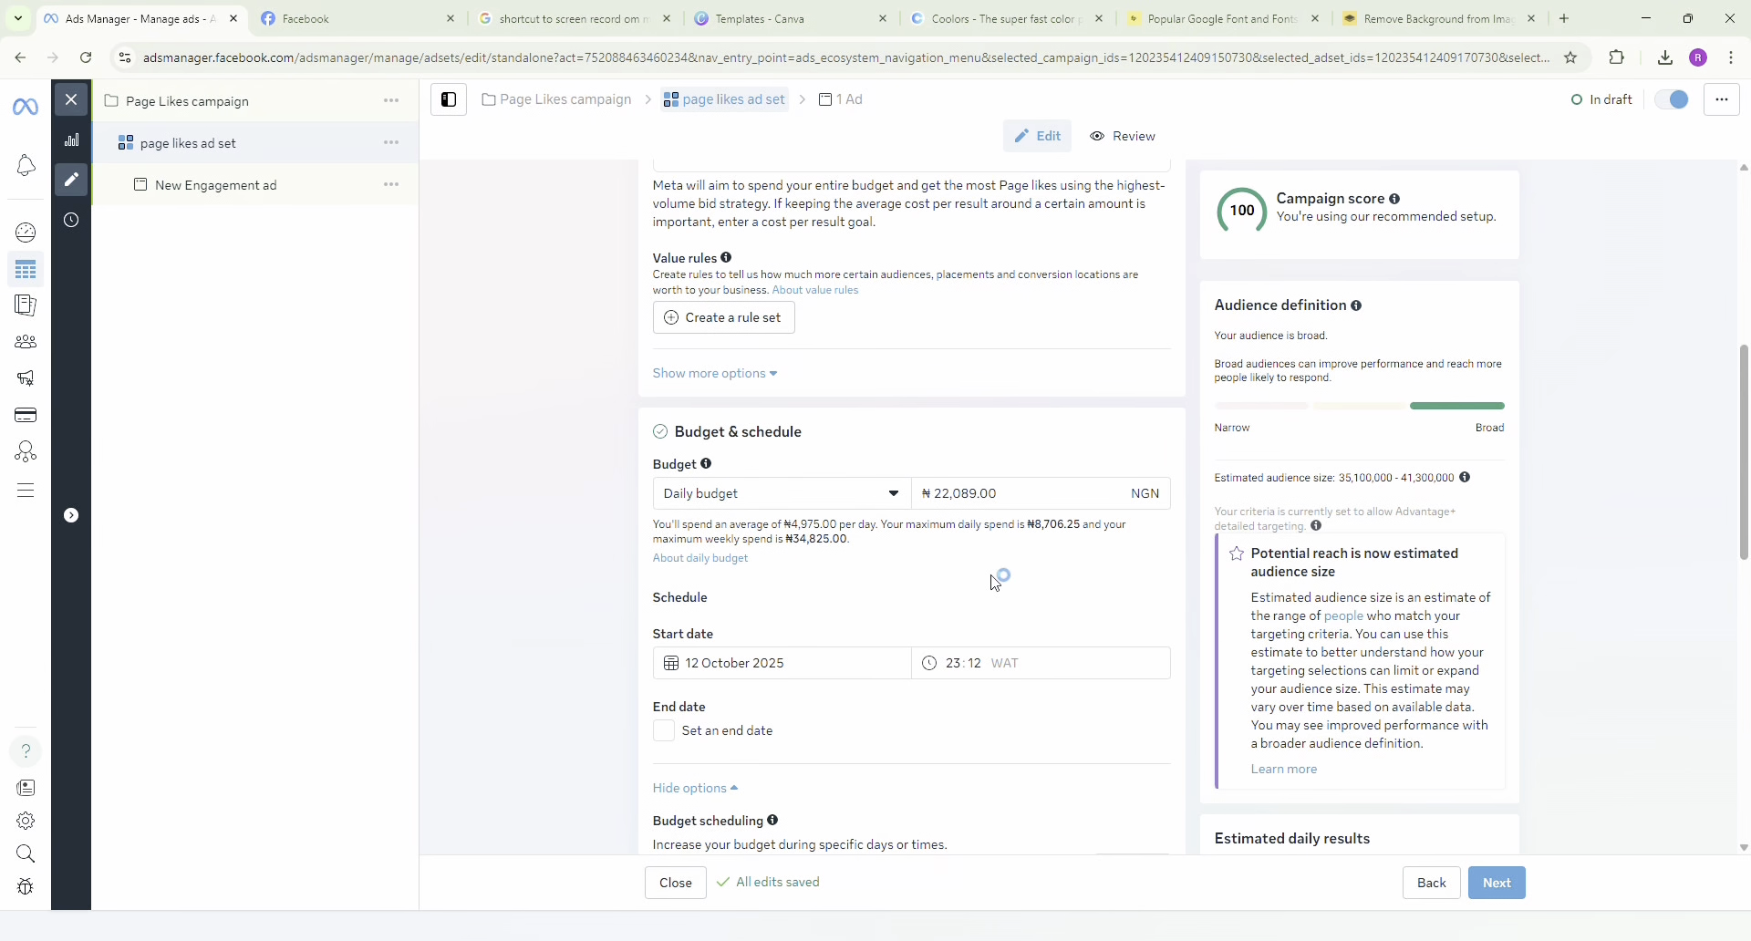
pyautogui.scroll(-1, 839, 565)
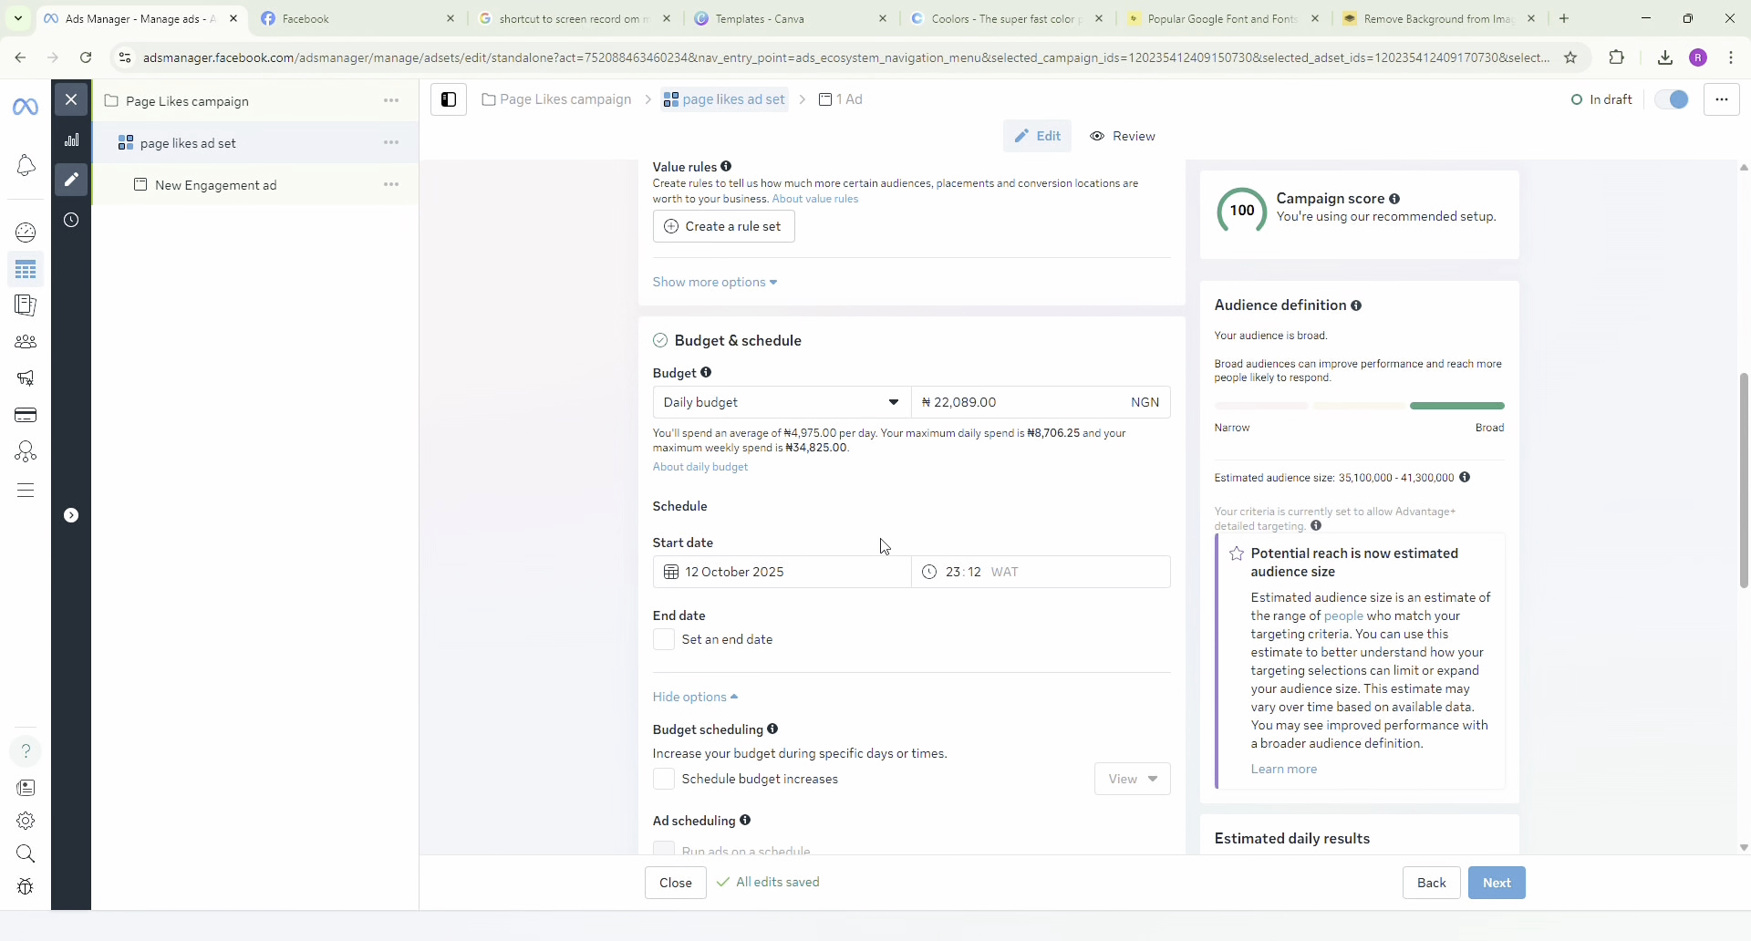
pyautogui.click(833, 416)
pyautogui.click(990, 410)
pyautogui.press('BackSpace')
pyautogui.press('BackSpace')
pyautogui.press('BackSpace')
pyautogui.press('BackSpace')
pyautogui.write('000')
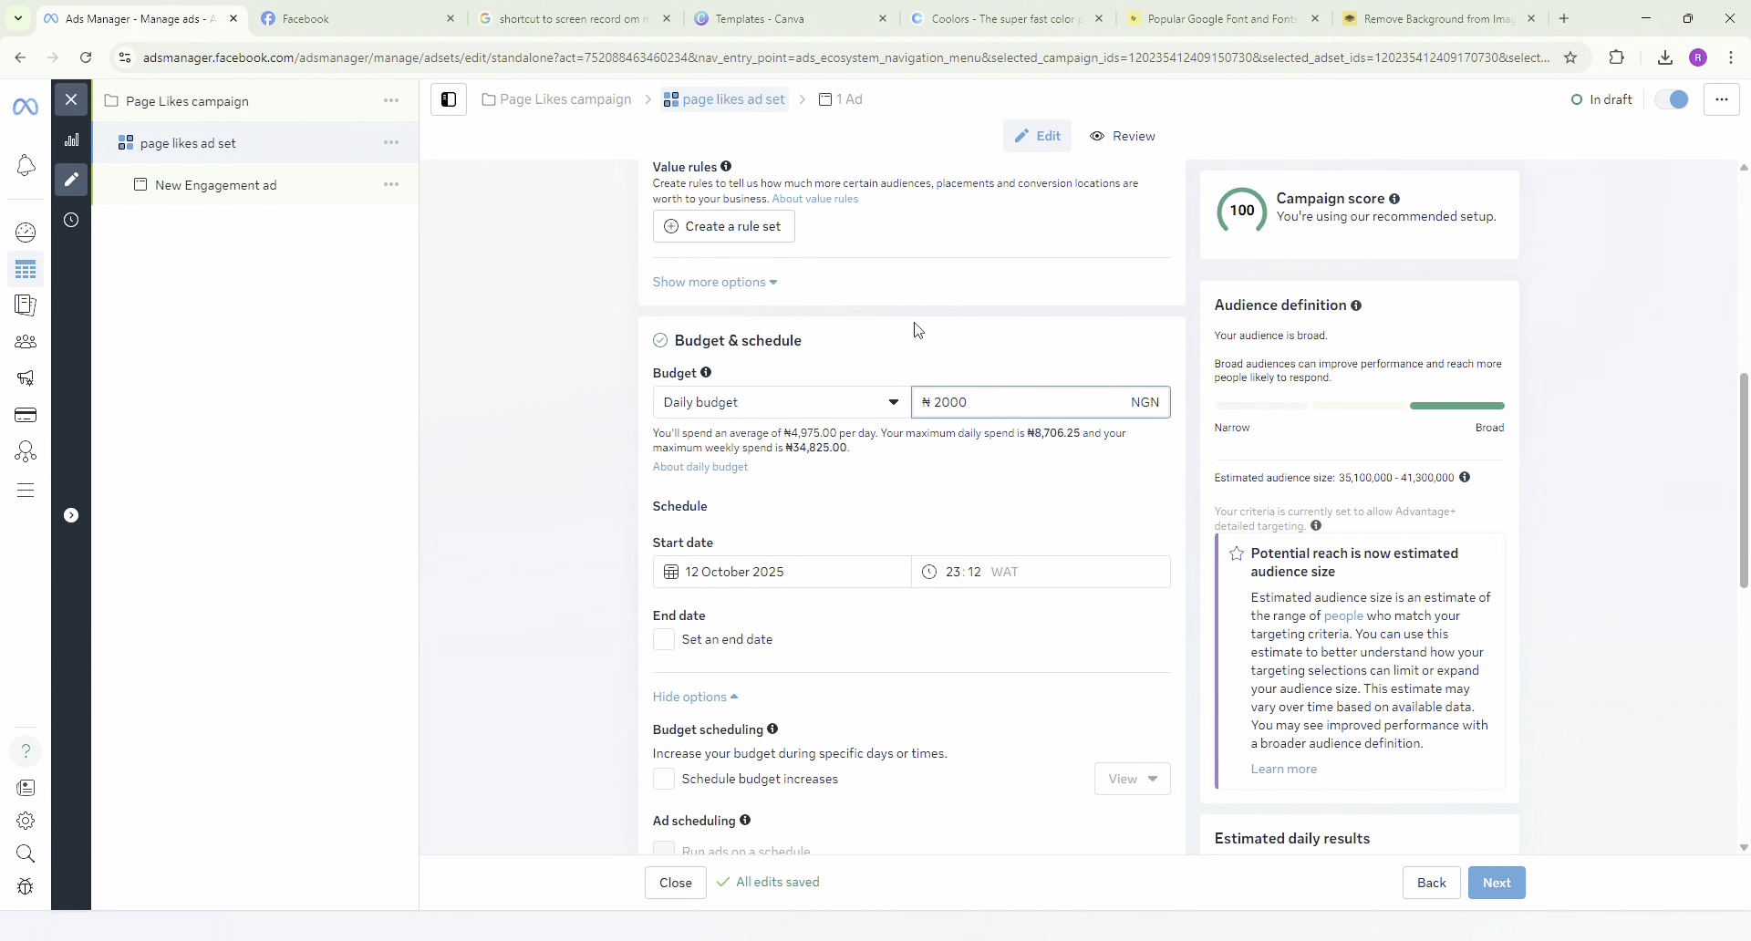
pyautogui.click(954, 334)
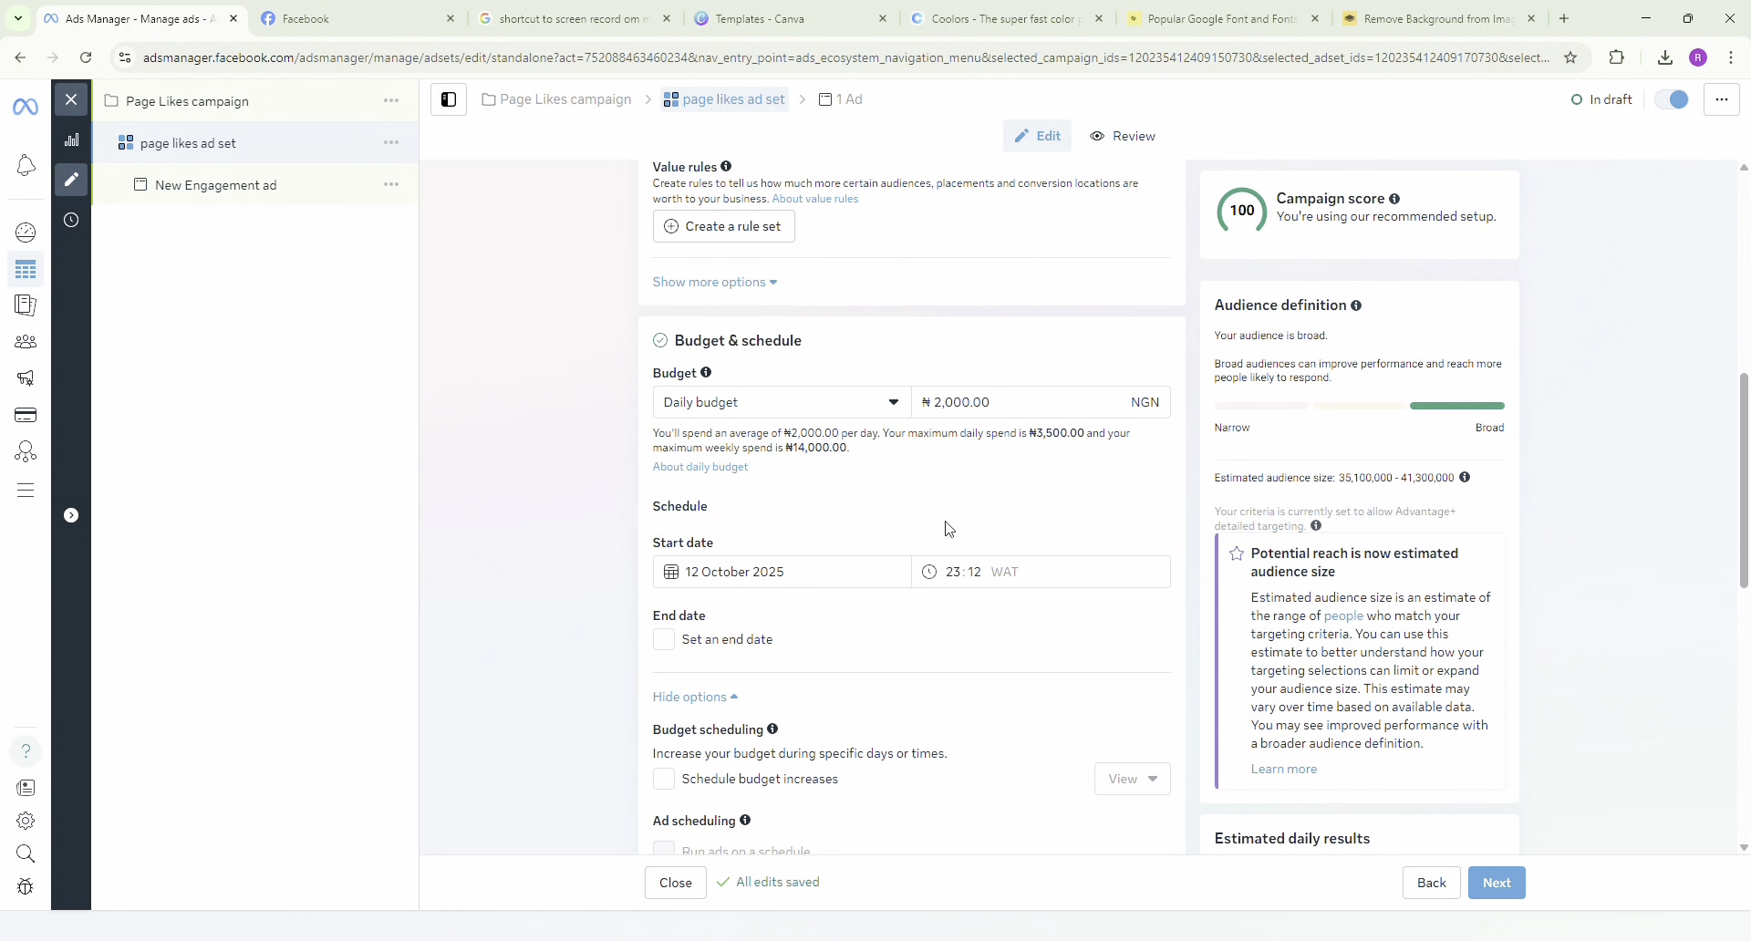
# Try out an end date with a custom duration in the ad set's schedule and turn the end date off again.
pyautogui.scroll(-2, 928, 508)
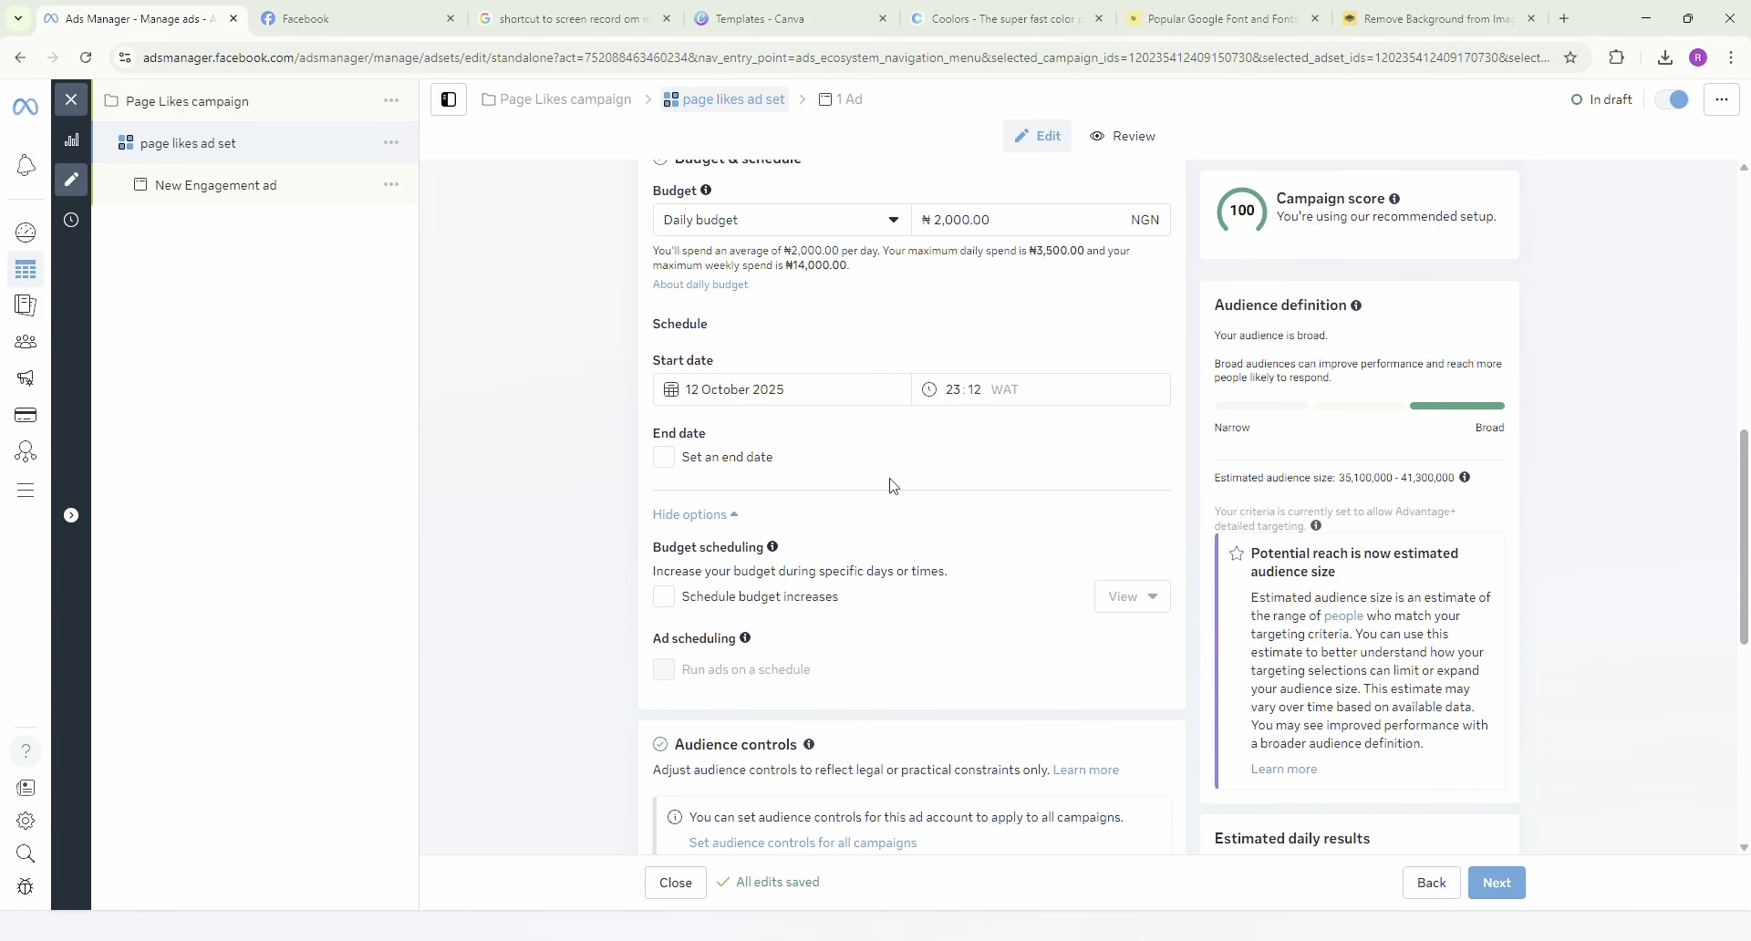
pyautogui.scroll(-1, 799, 540)
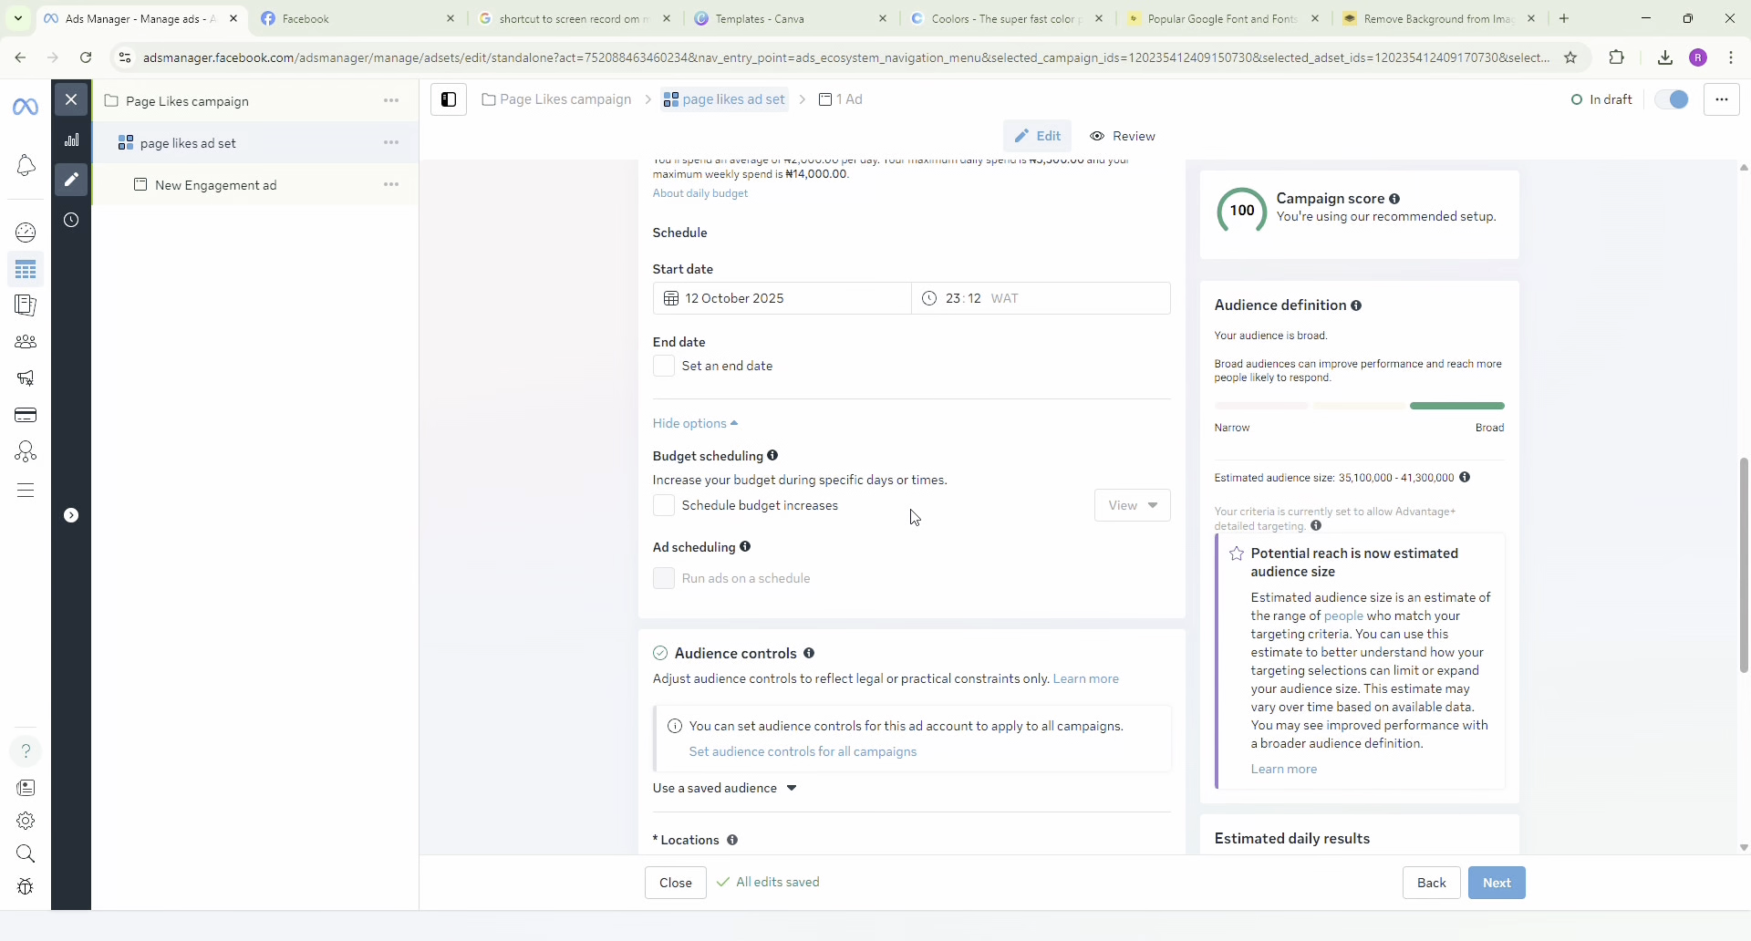
pyautogui.click(668, 376)
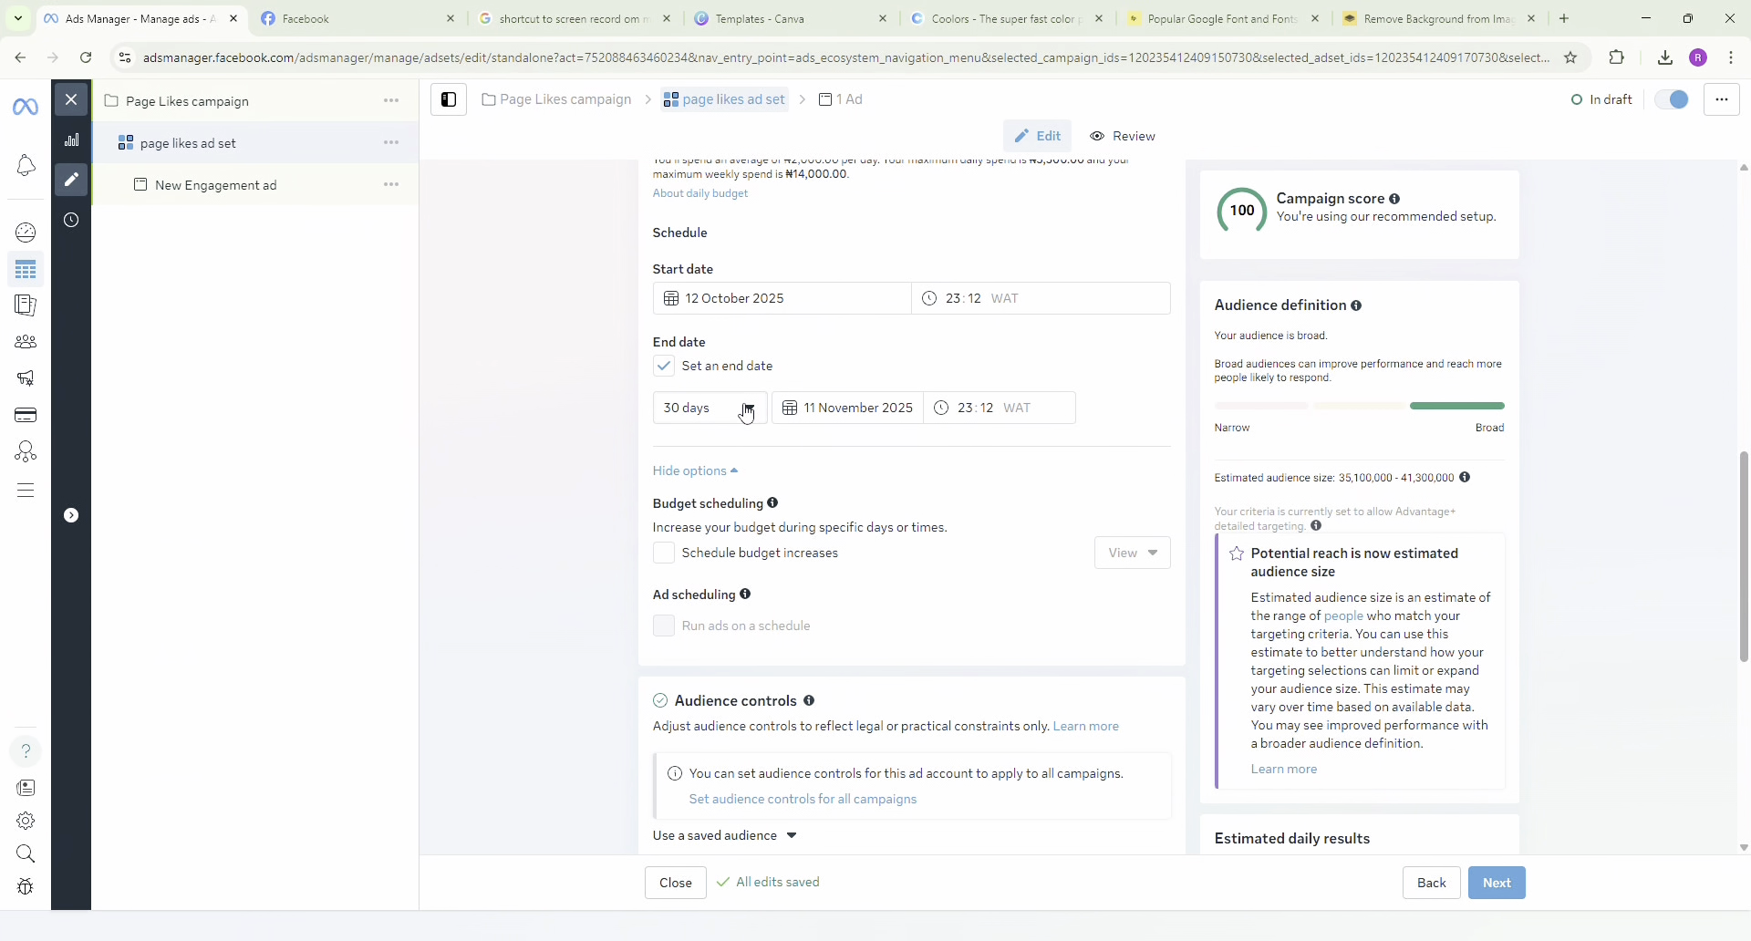
pyautogui.click(746, 412)
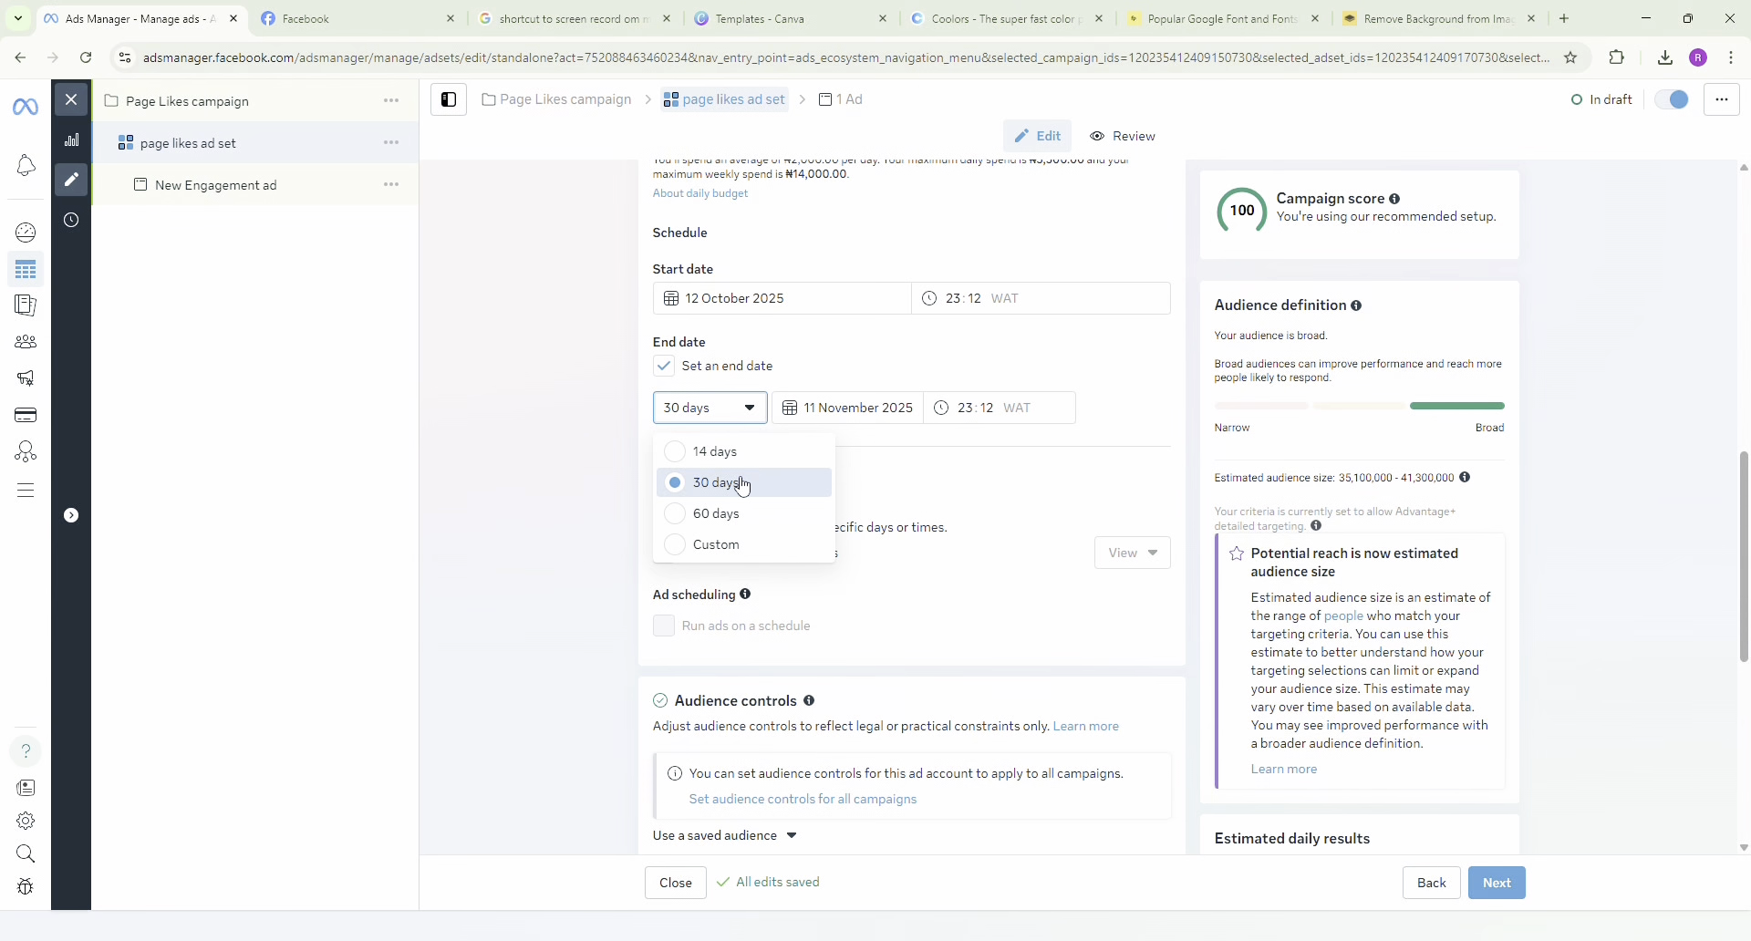
pyautogui.click(760, 545)
pyautogui.click(856, 411)
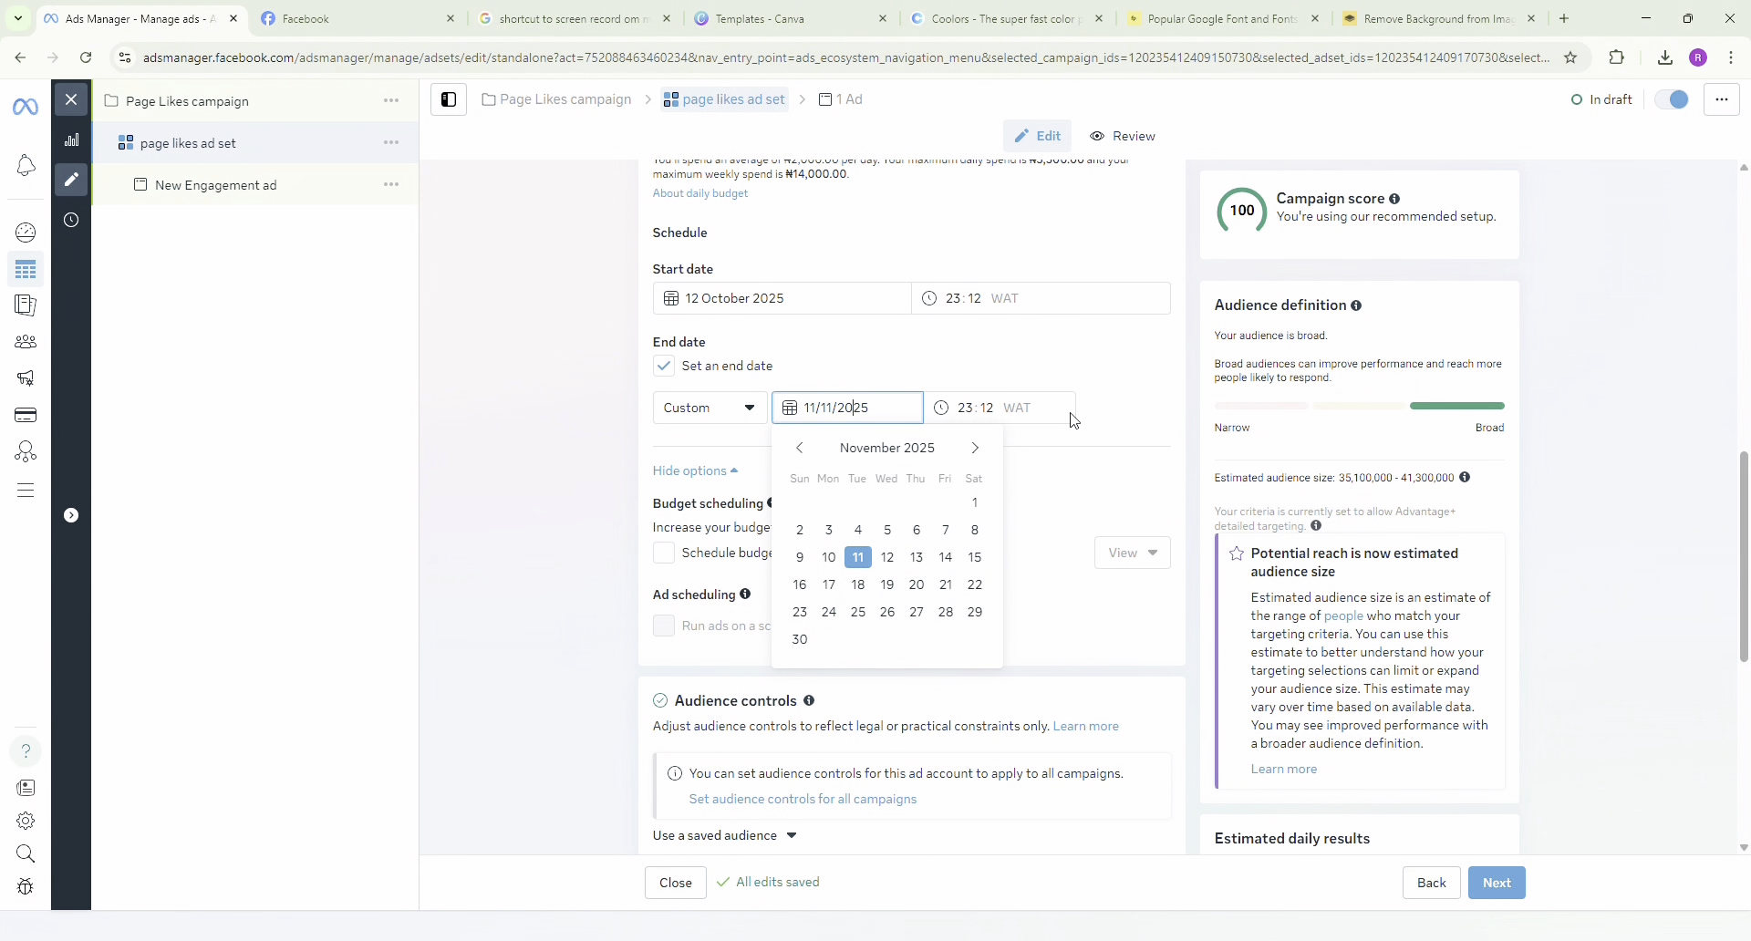
pyautogui.click(1133, 384)
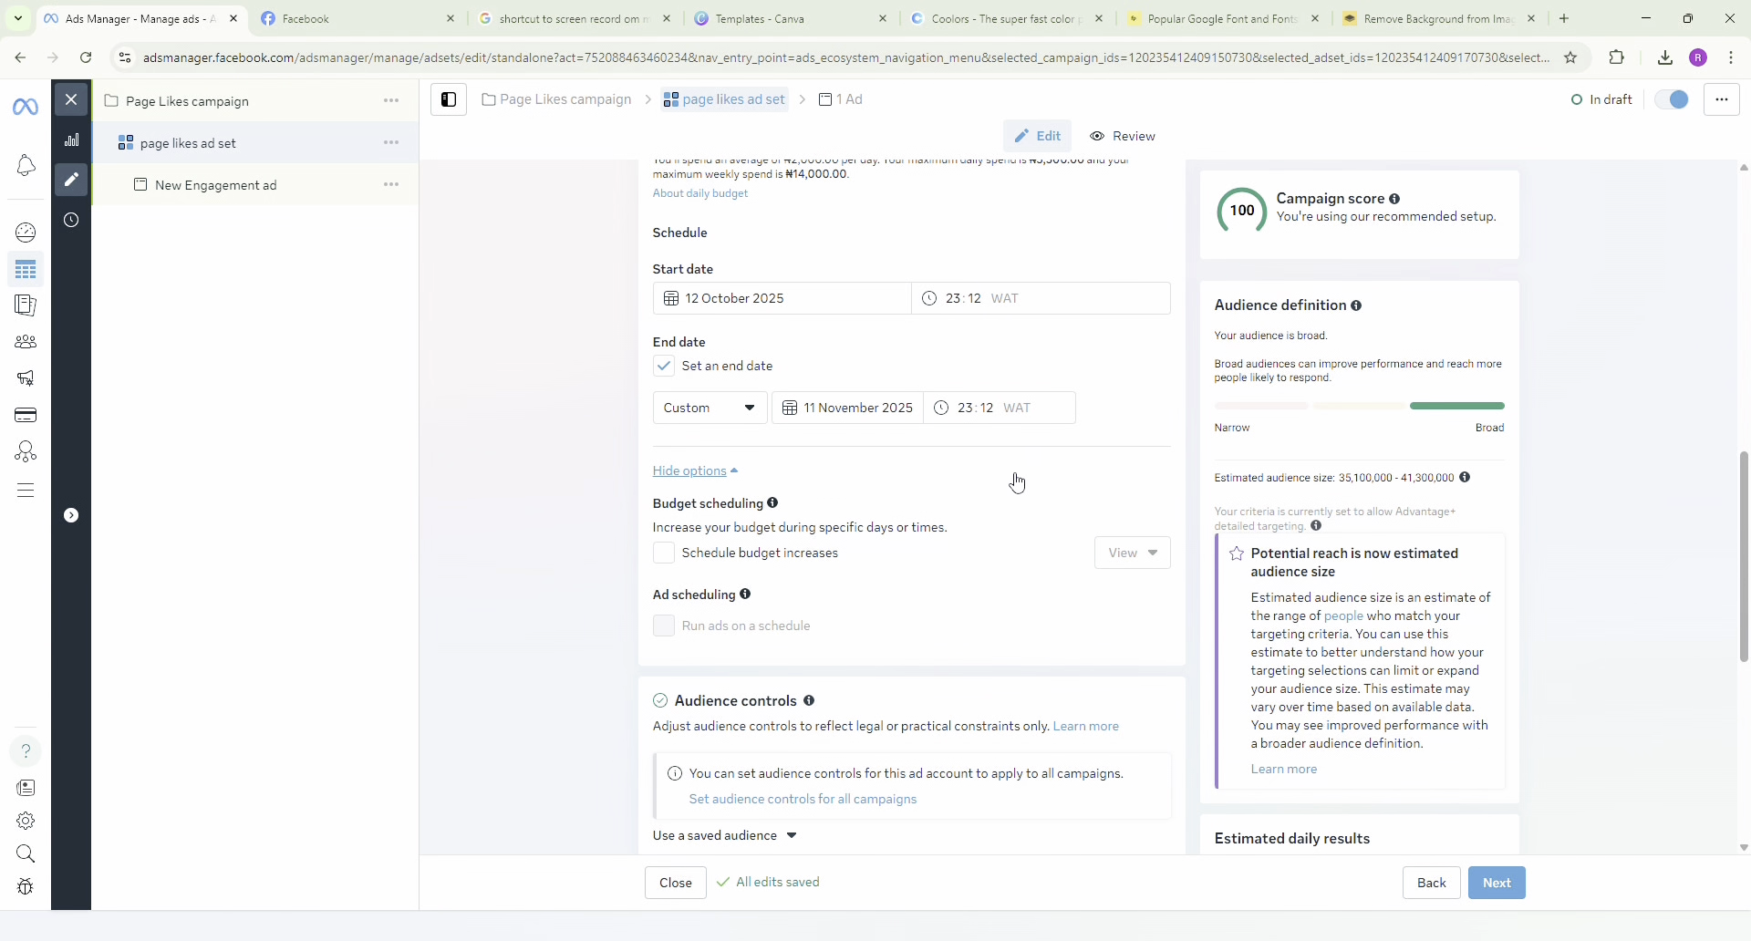
pyautogui.click(665, 368)
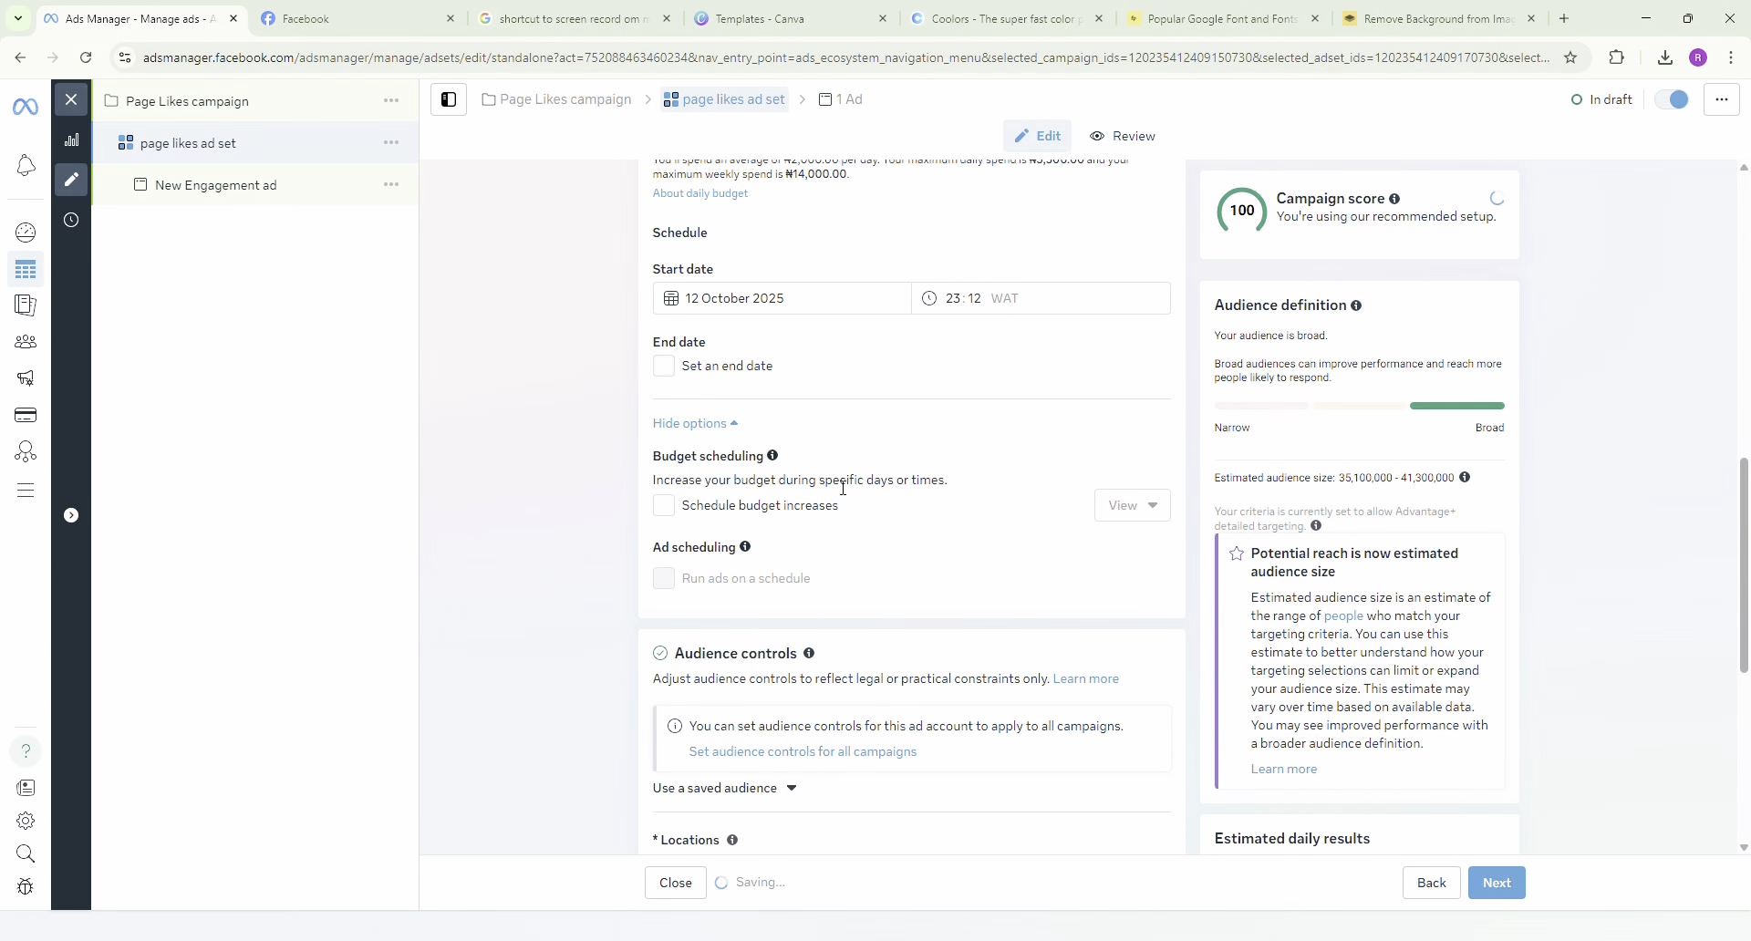
# Review the schedule and audience controls, and expand the optional audience suggestion settings of the Advantage+ audience.
pyautogui.scroll(-1, 850, 483)
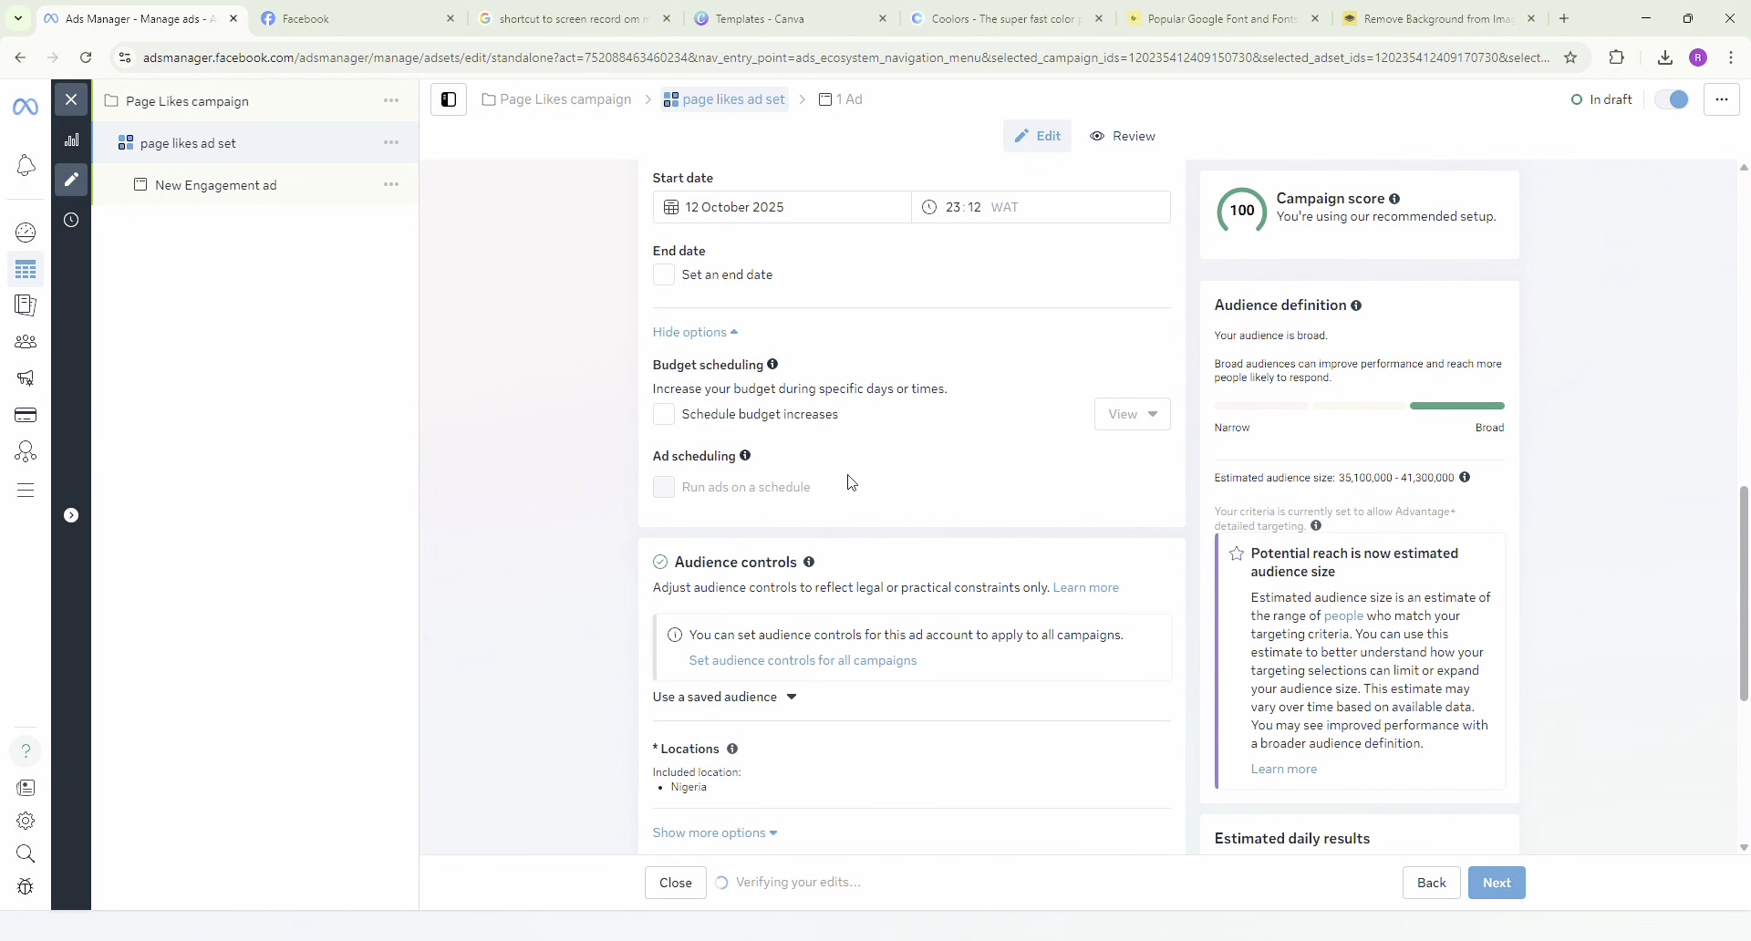
pyautogui.scroll(-2, 850, 483)
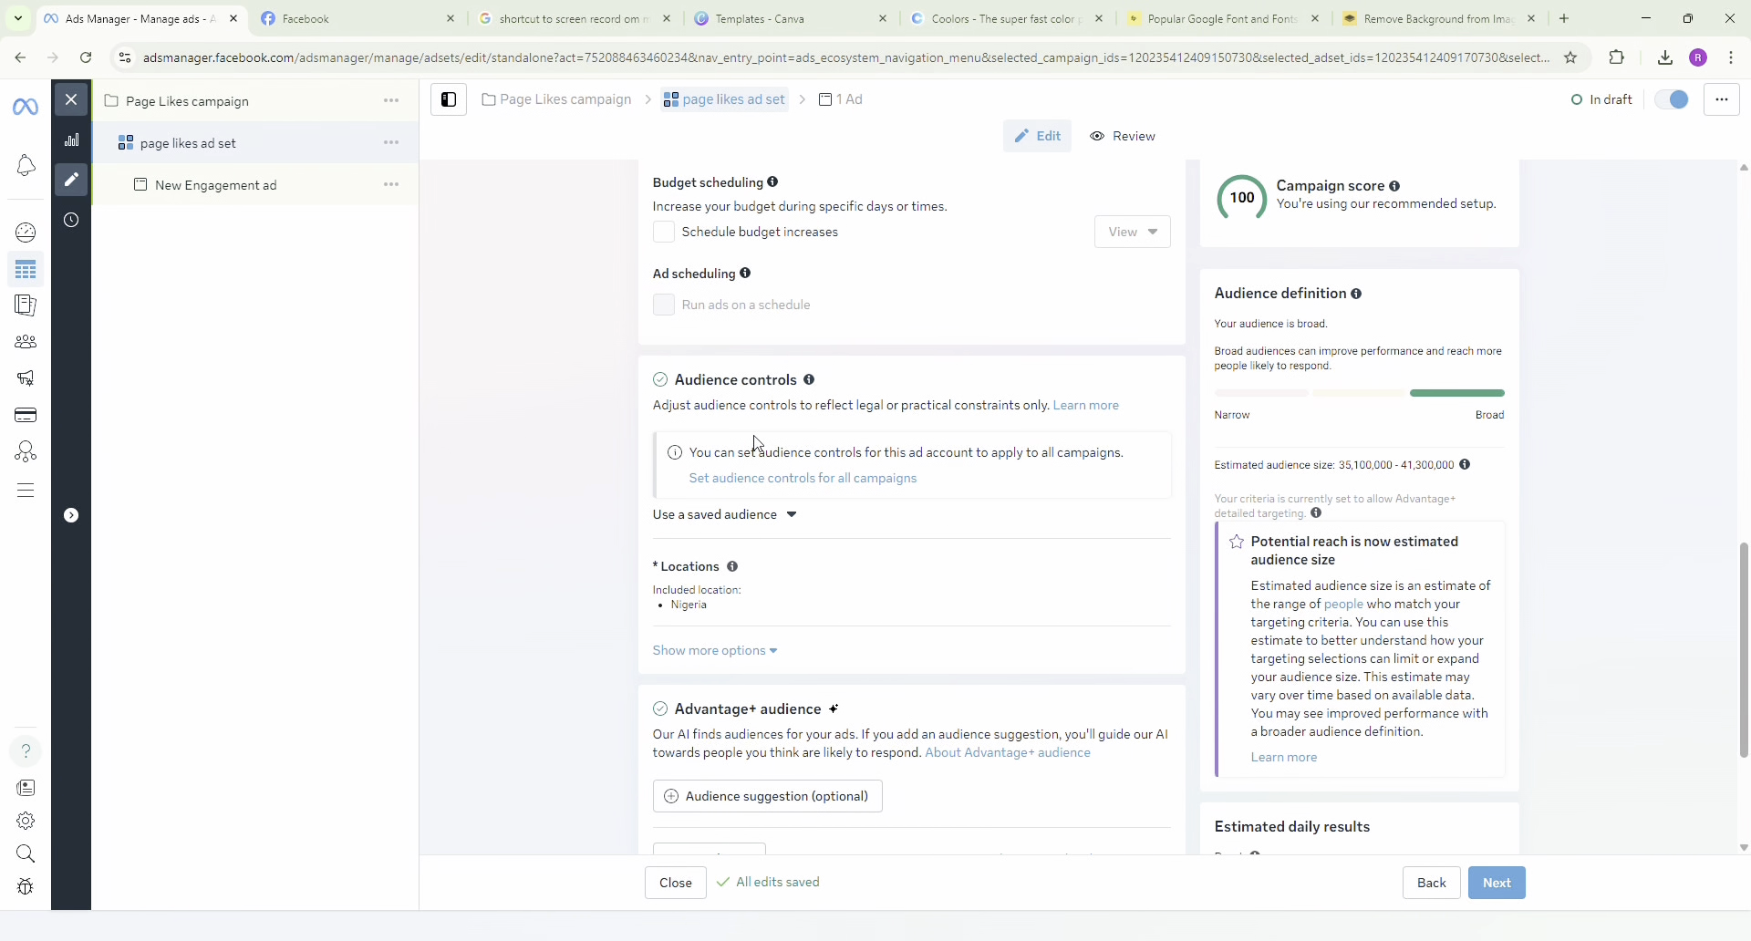
pyautogui.scroll(-1, 850, 579)
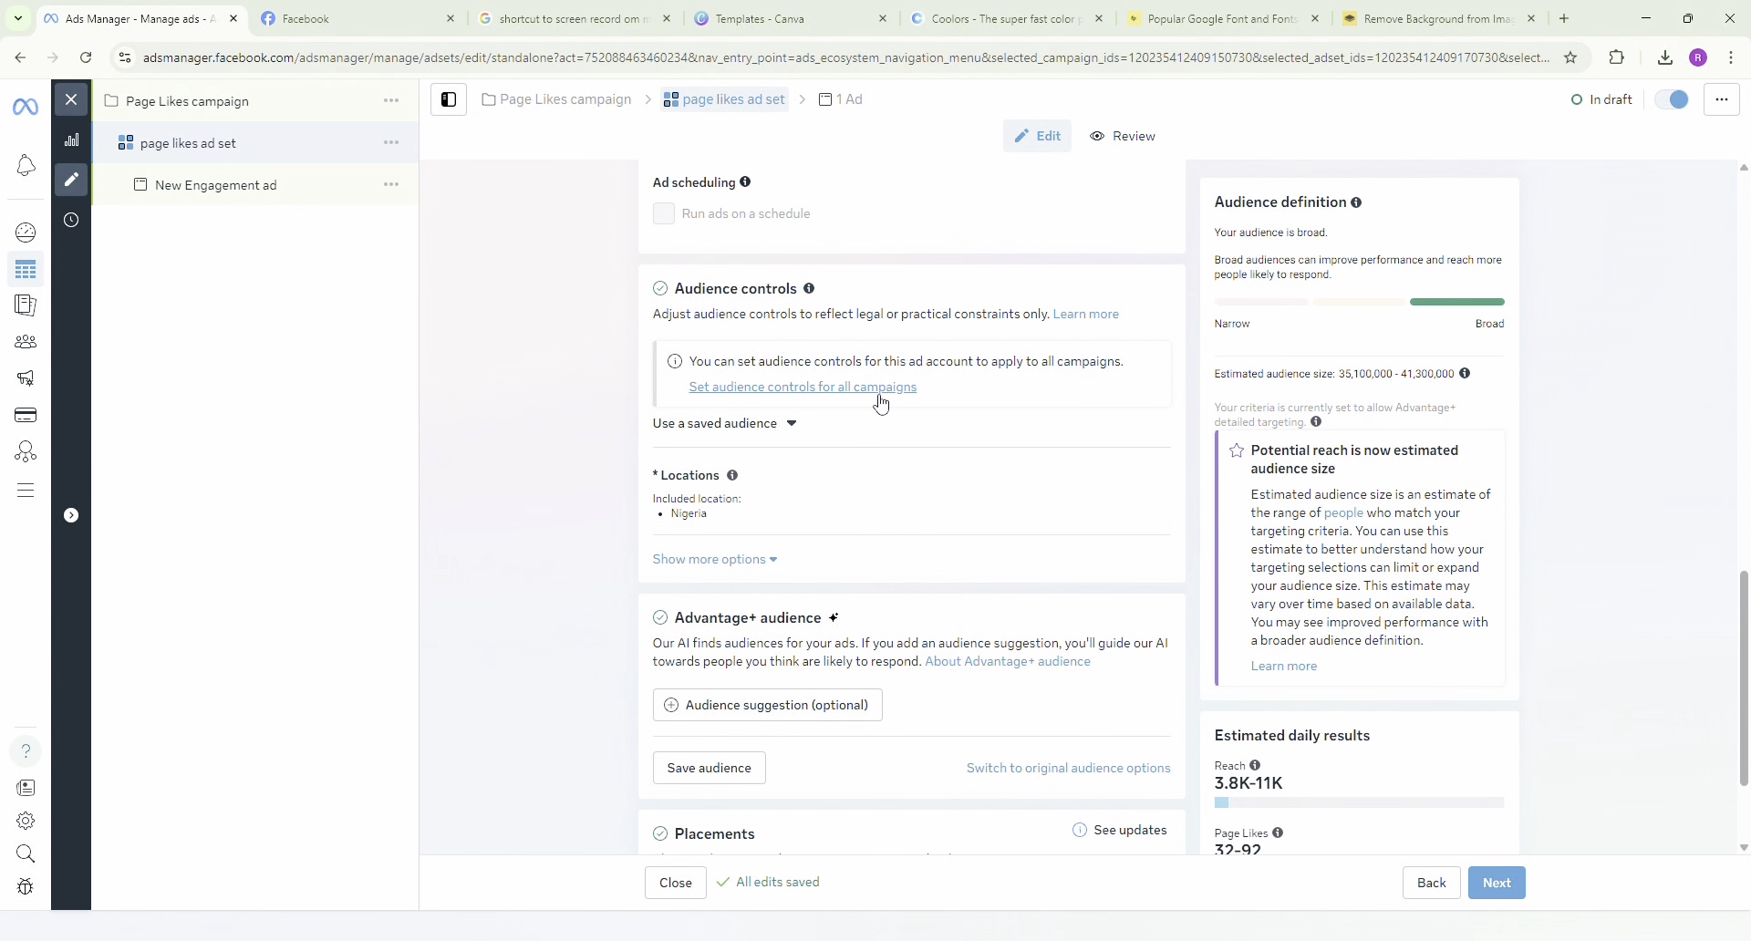
pyautogui.scroll(3, 820, 477)
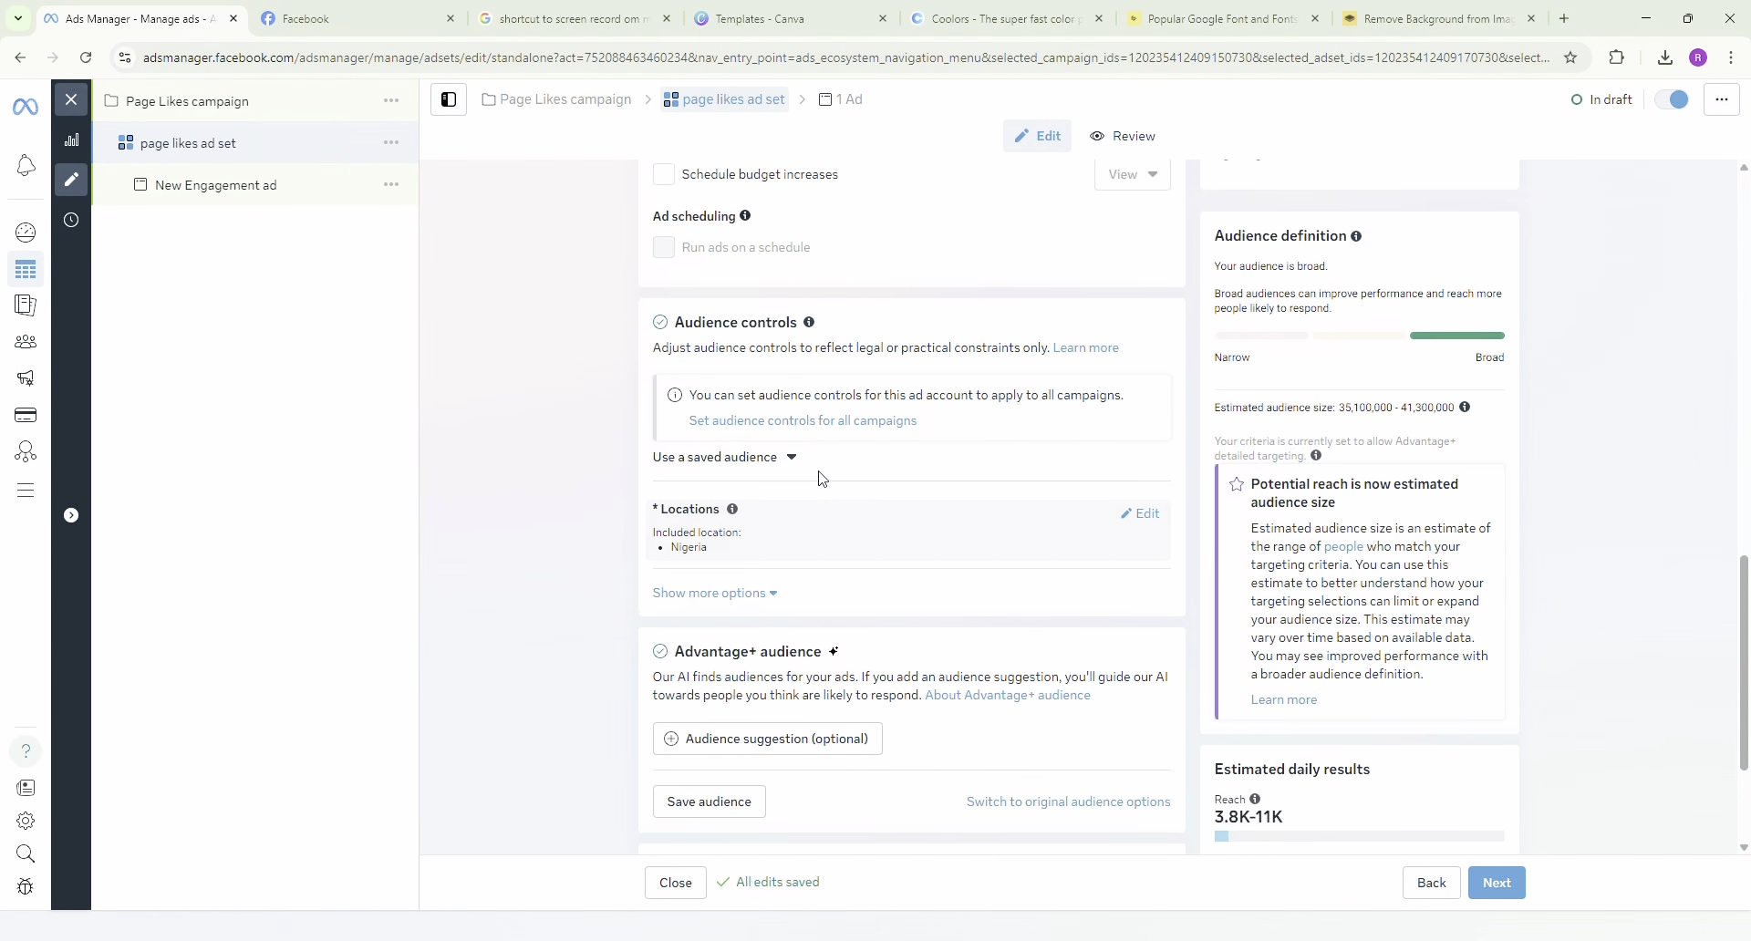
pyautogui.scroll(2, 820, 477)
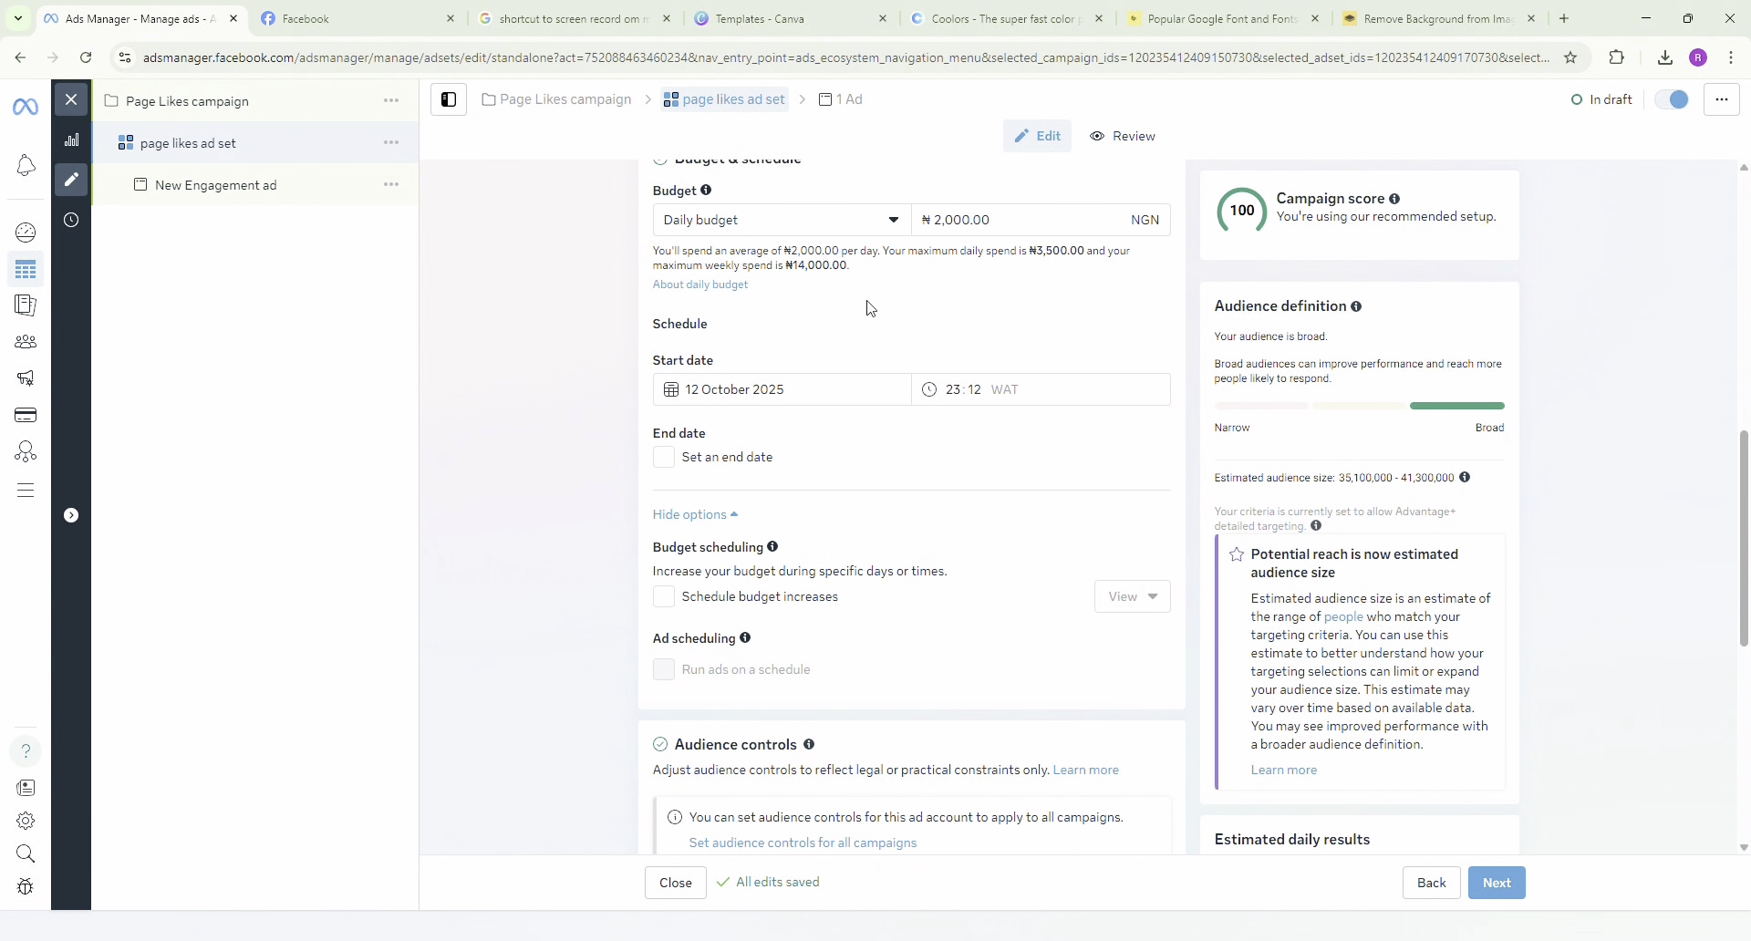
pyautogui.scroll(-6, 930, 602)
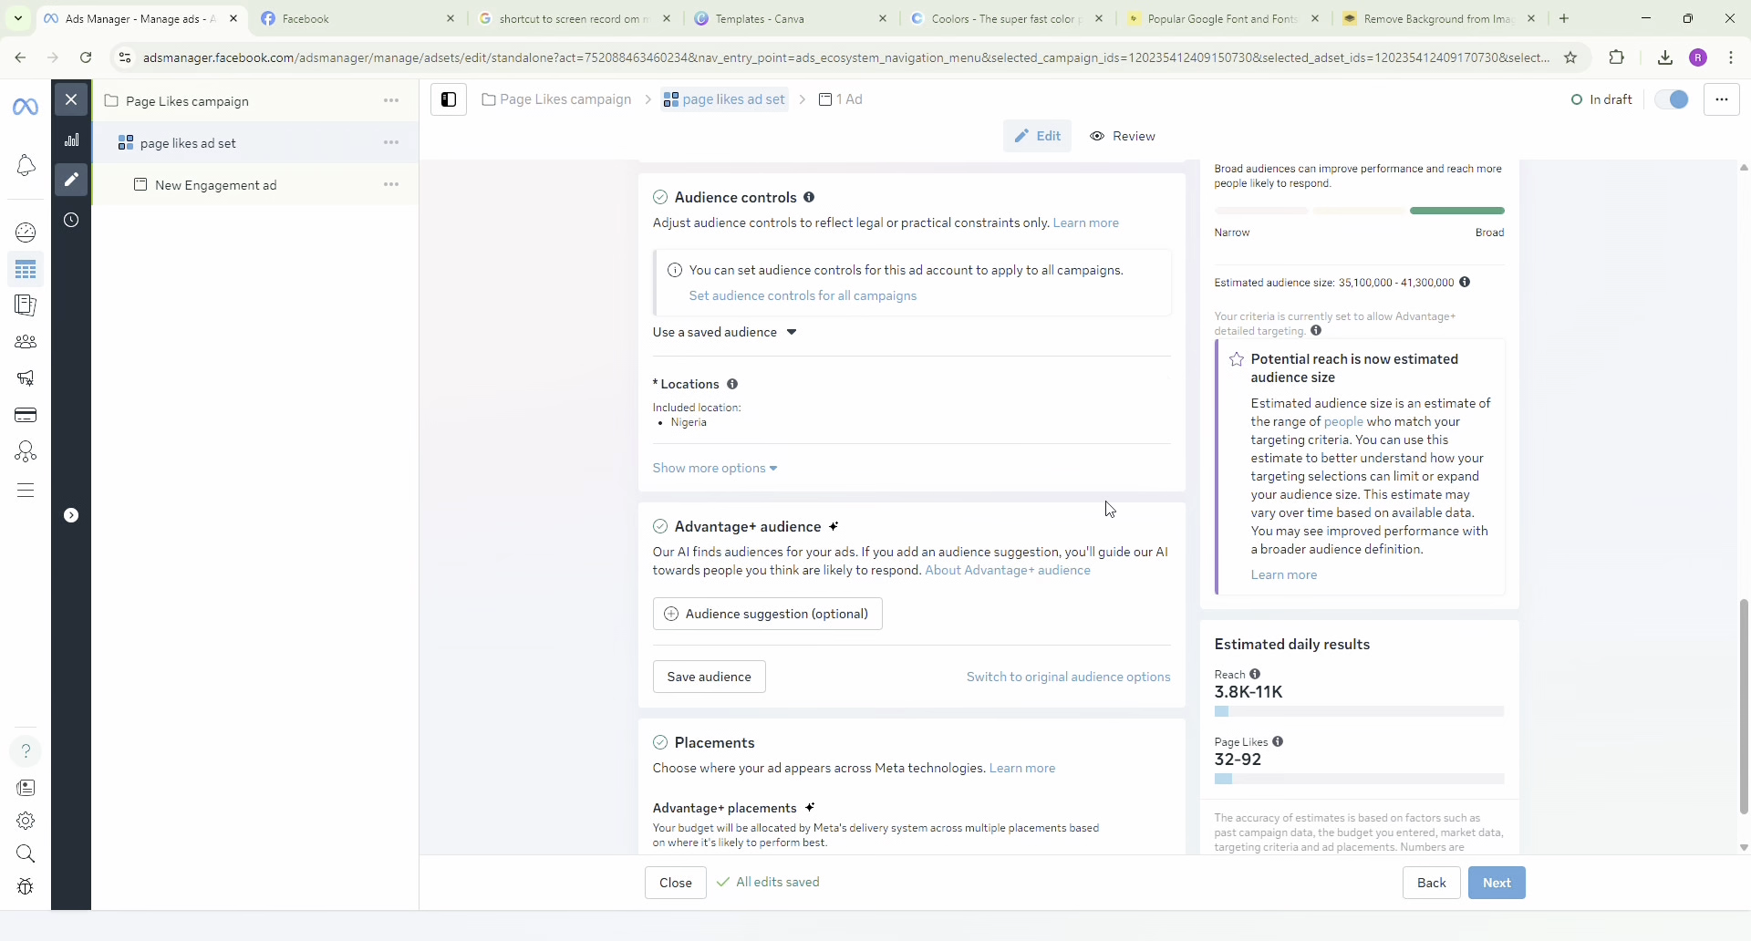
pyautogui.scroll(-1, 1022, 557)
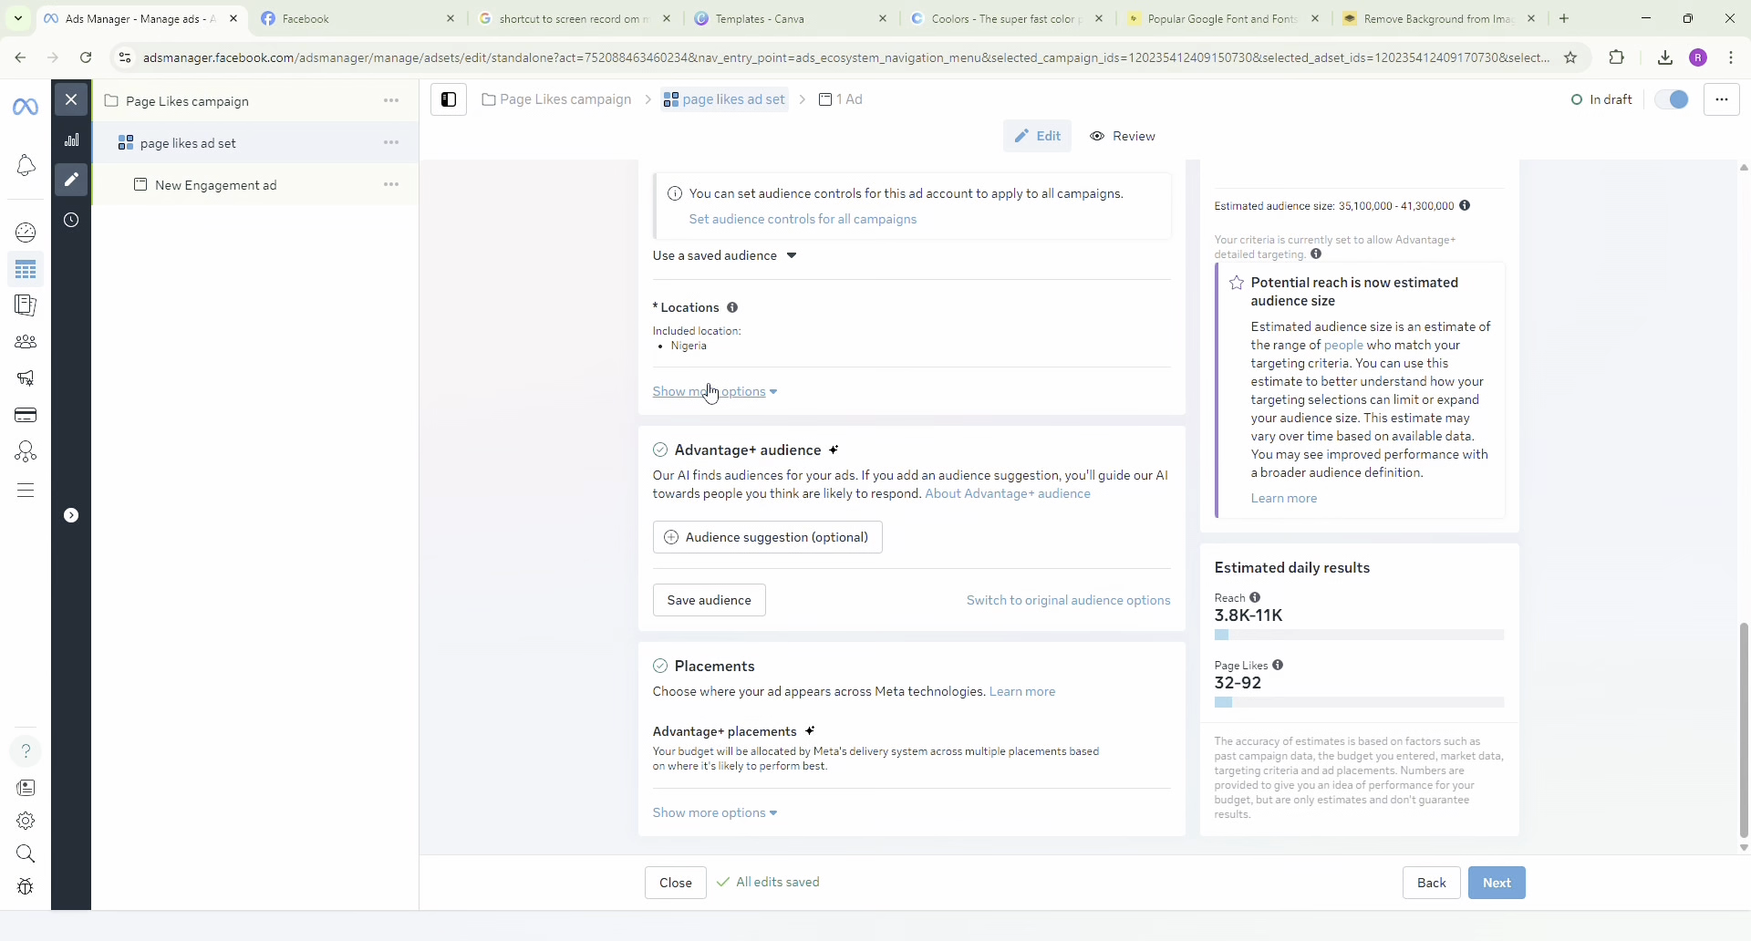
pyautogui.click(745, 544)
pyautogui.scroll(-1, 748, 542)
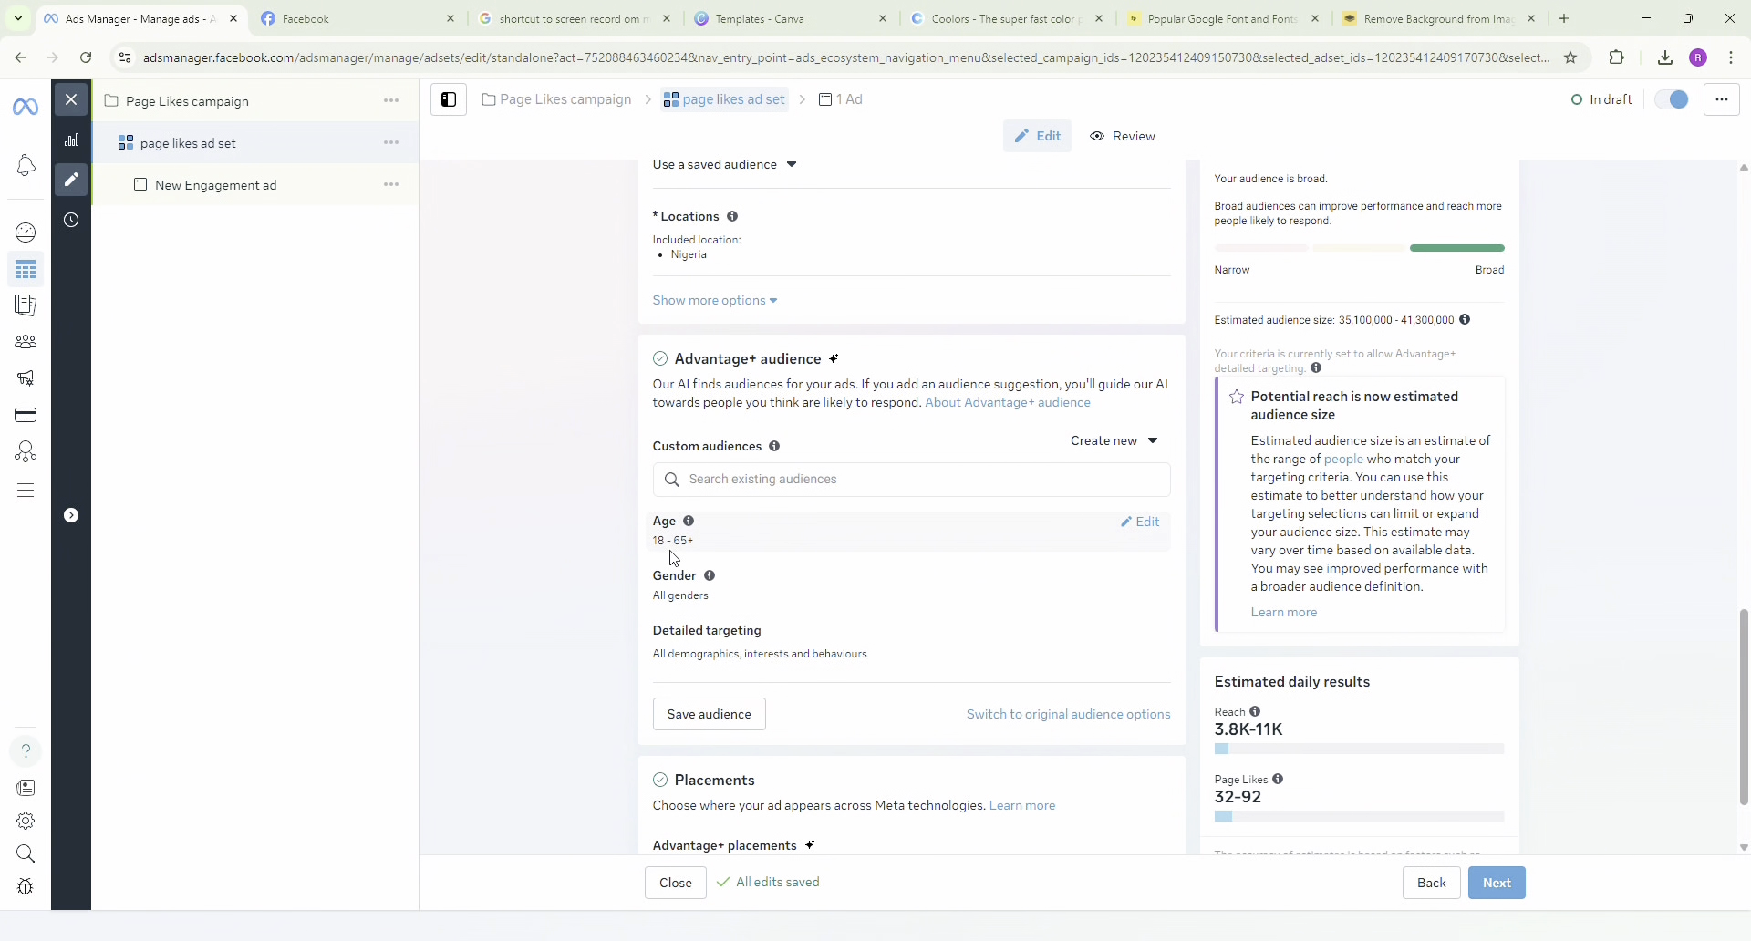
# Set the maximum age of the Advantage+ audience suggestion to 45.
pyautogui.click(1136, 523)
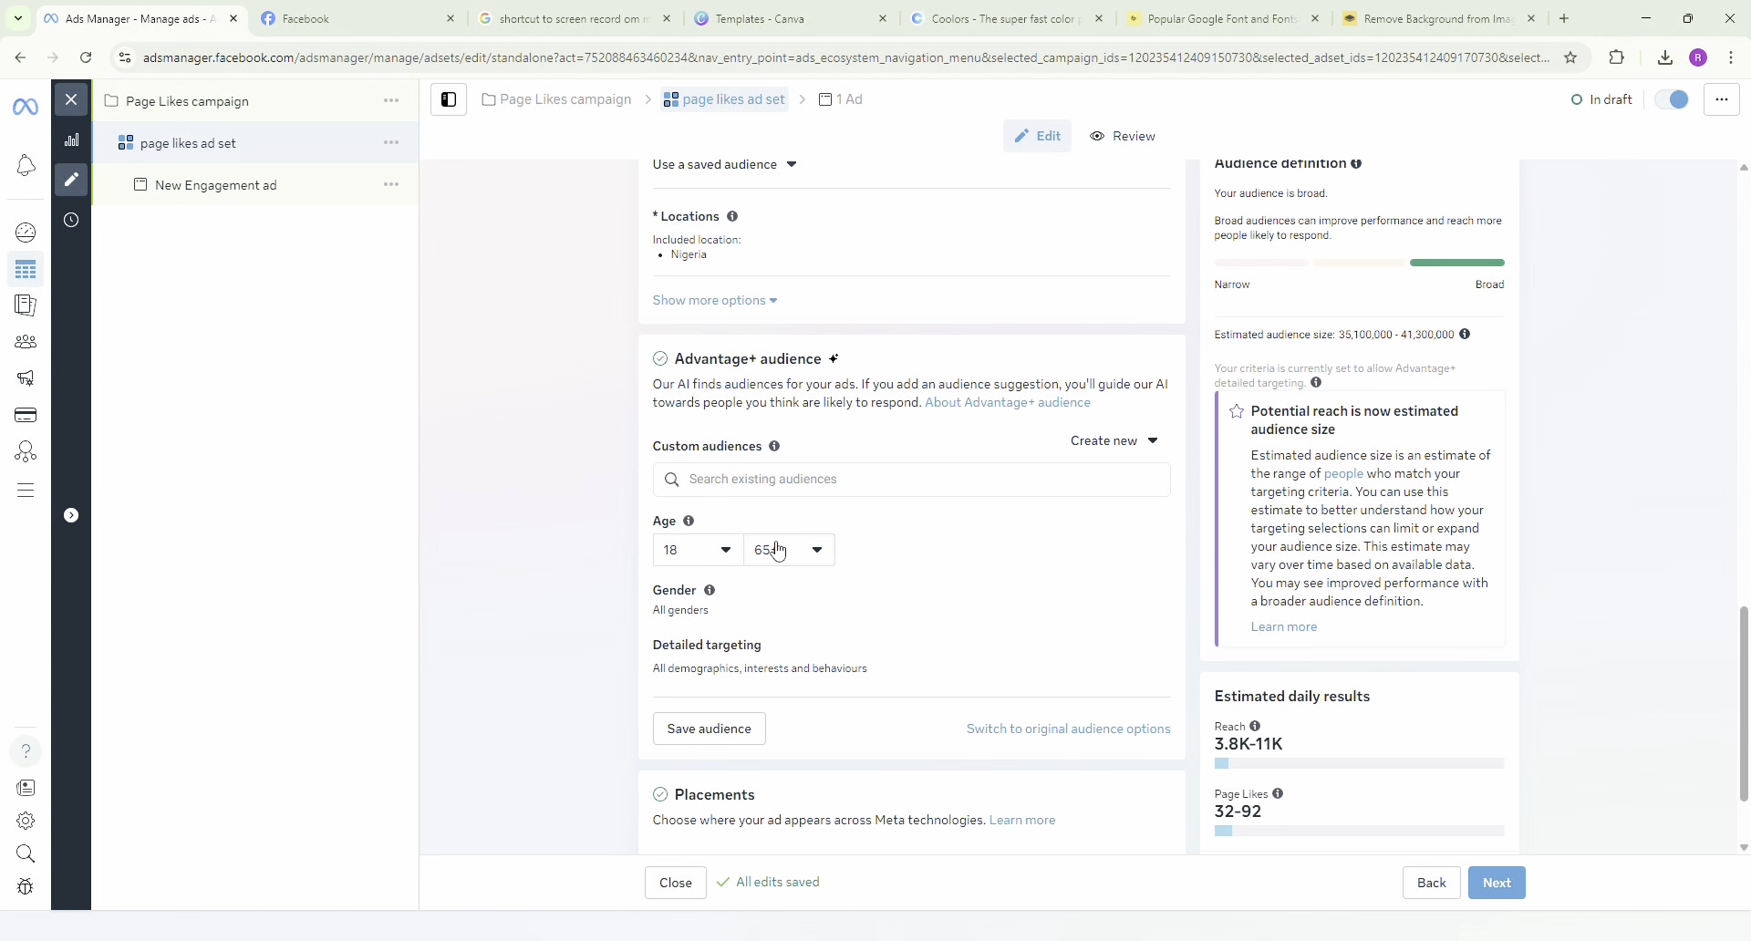
pyautogui.click(777, 548)
pyautogui.scroll(6, 802, 661)
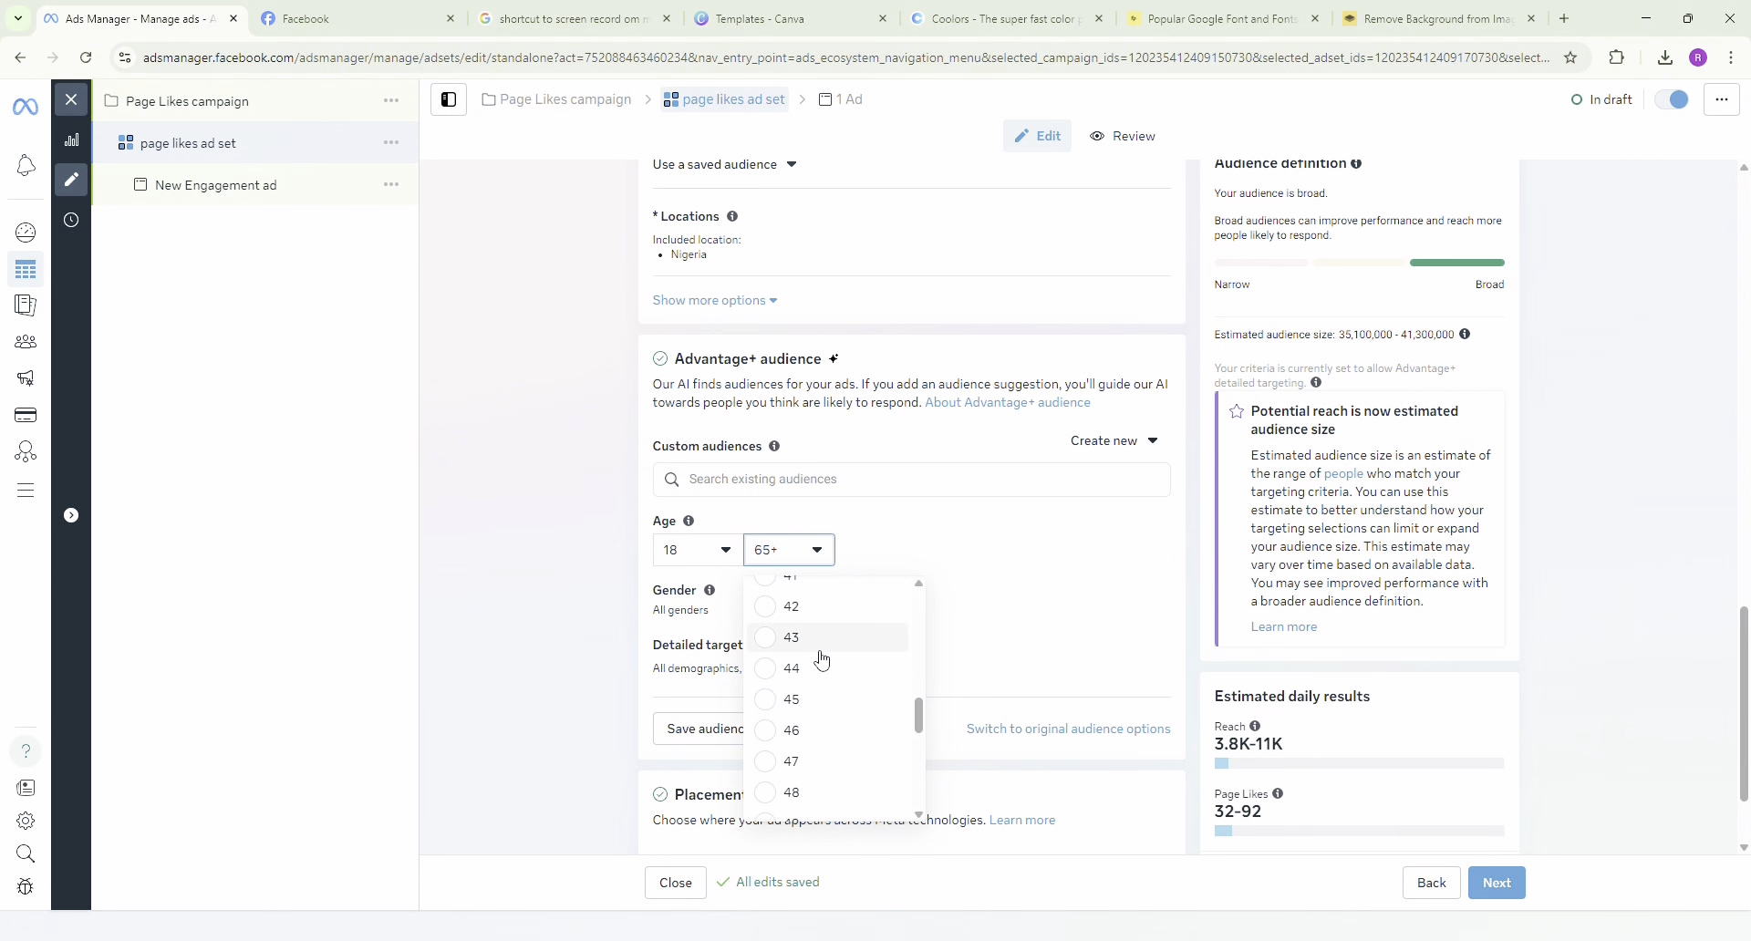
pyautogui.click(807, 696)
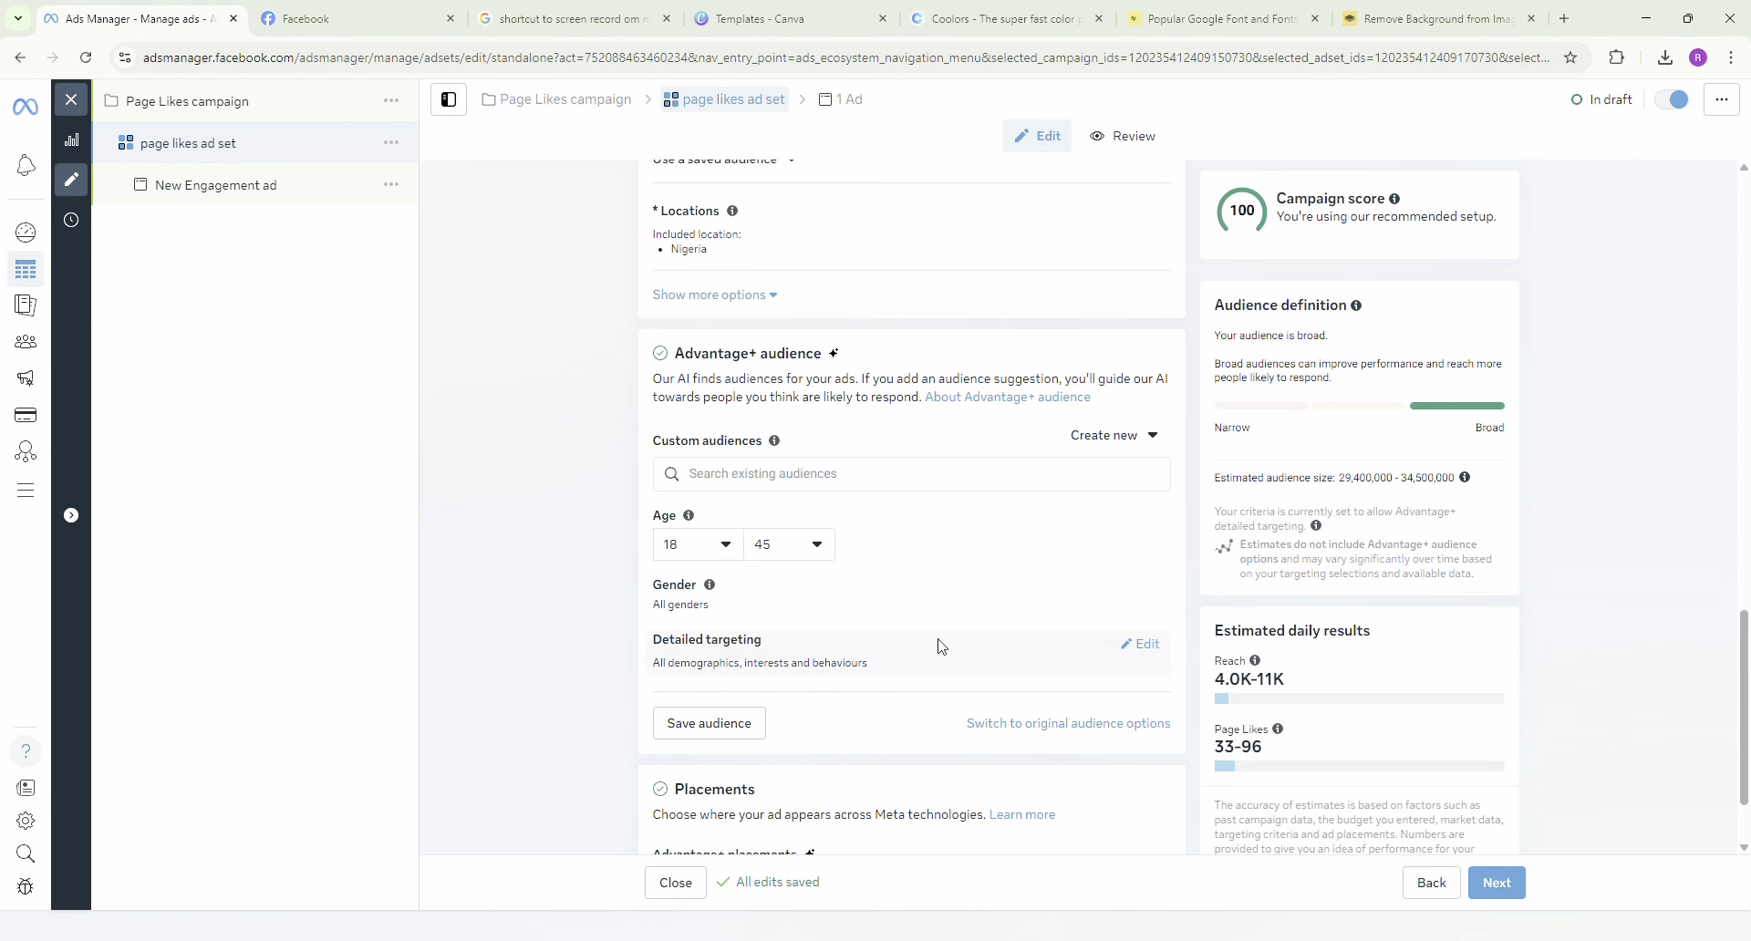
# Open the audience's detailed targeting for editing and look at the field for demographics, interests or behaviours without adding any.
pyautogui.scroll(-1, 941, 647)
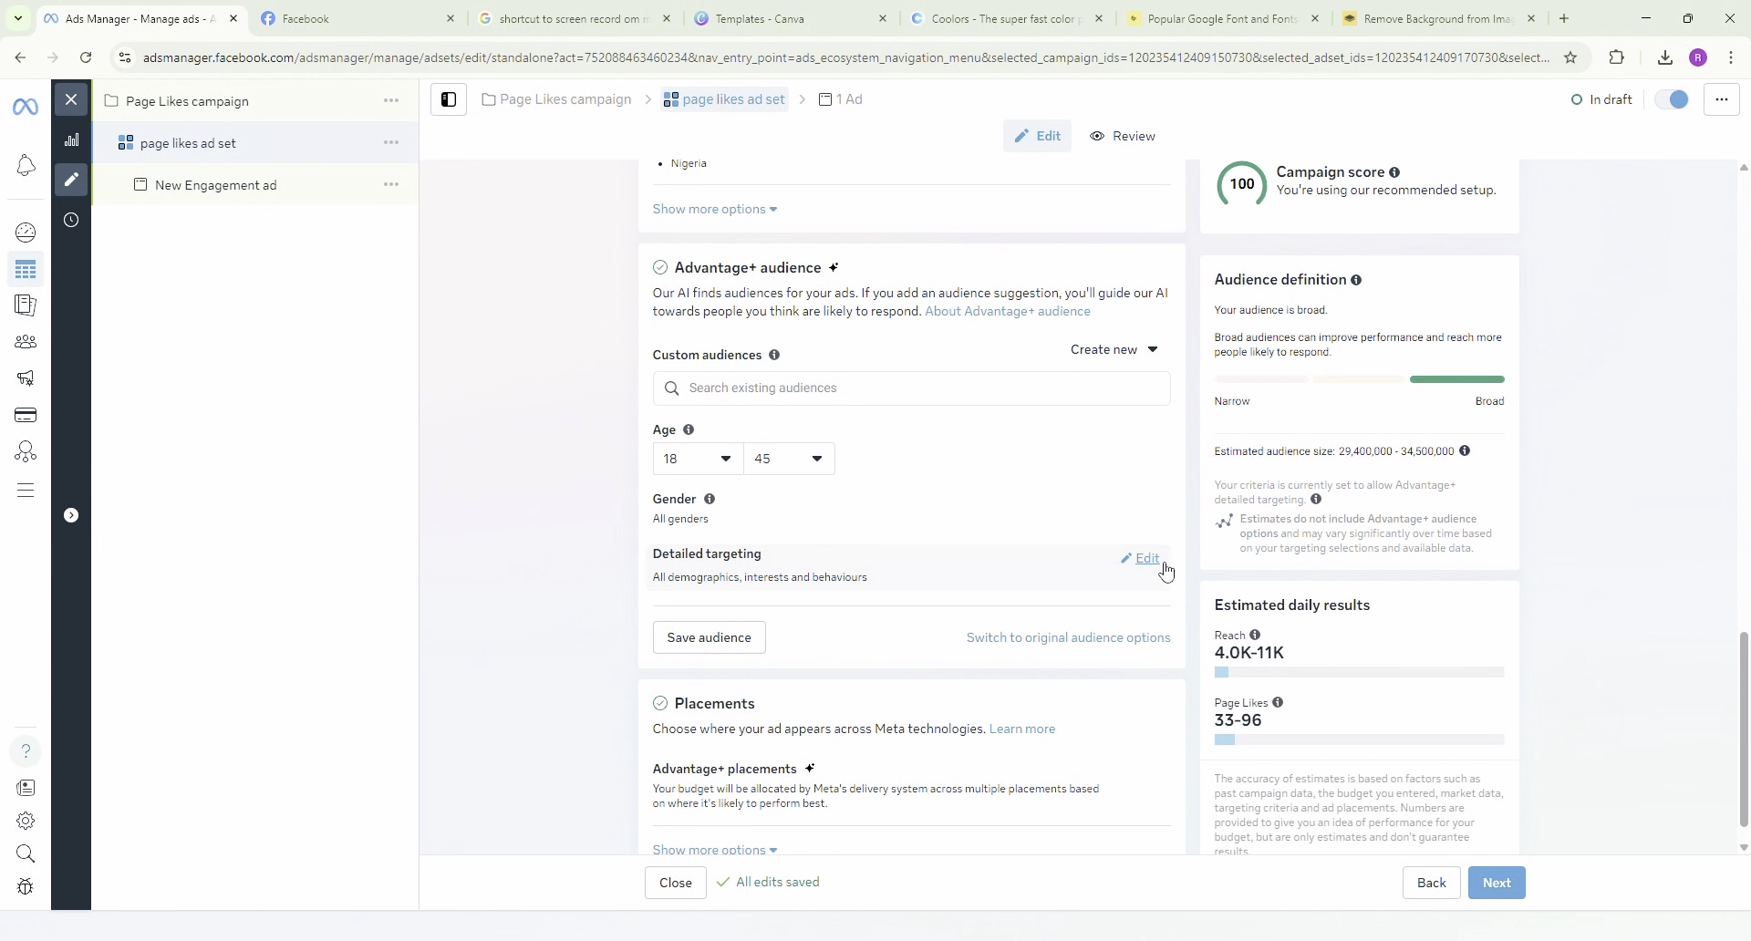
pyautogui.click(1162, 565)
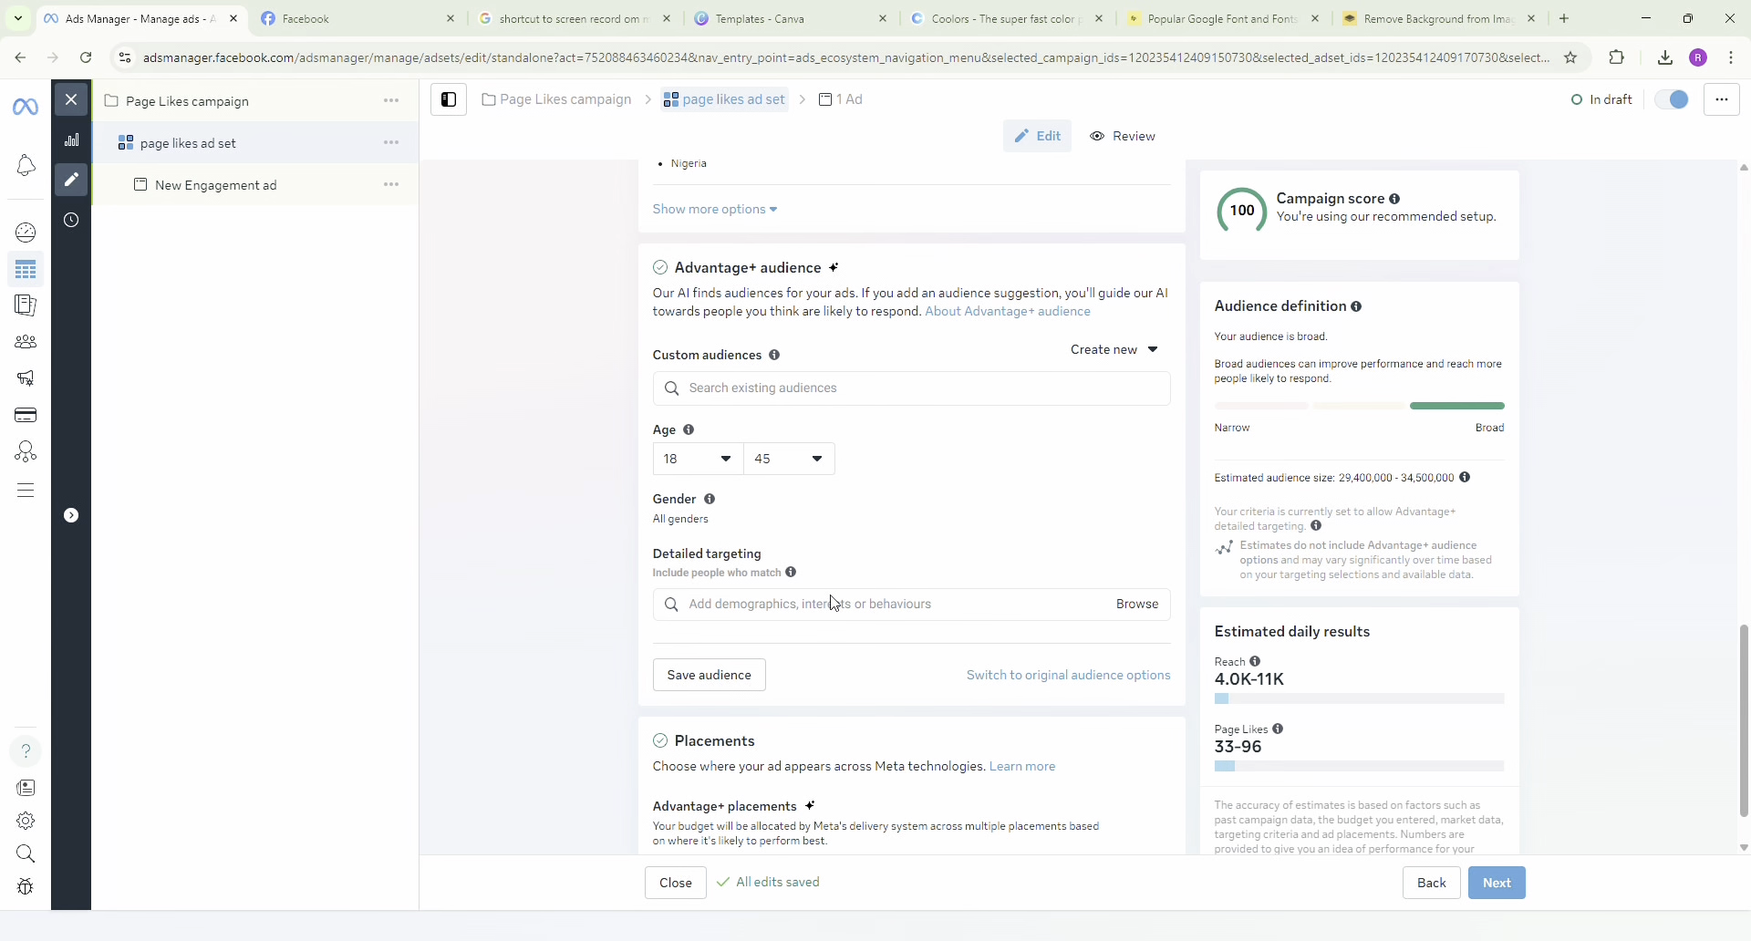
pyautogui.click(808, 615)
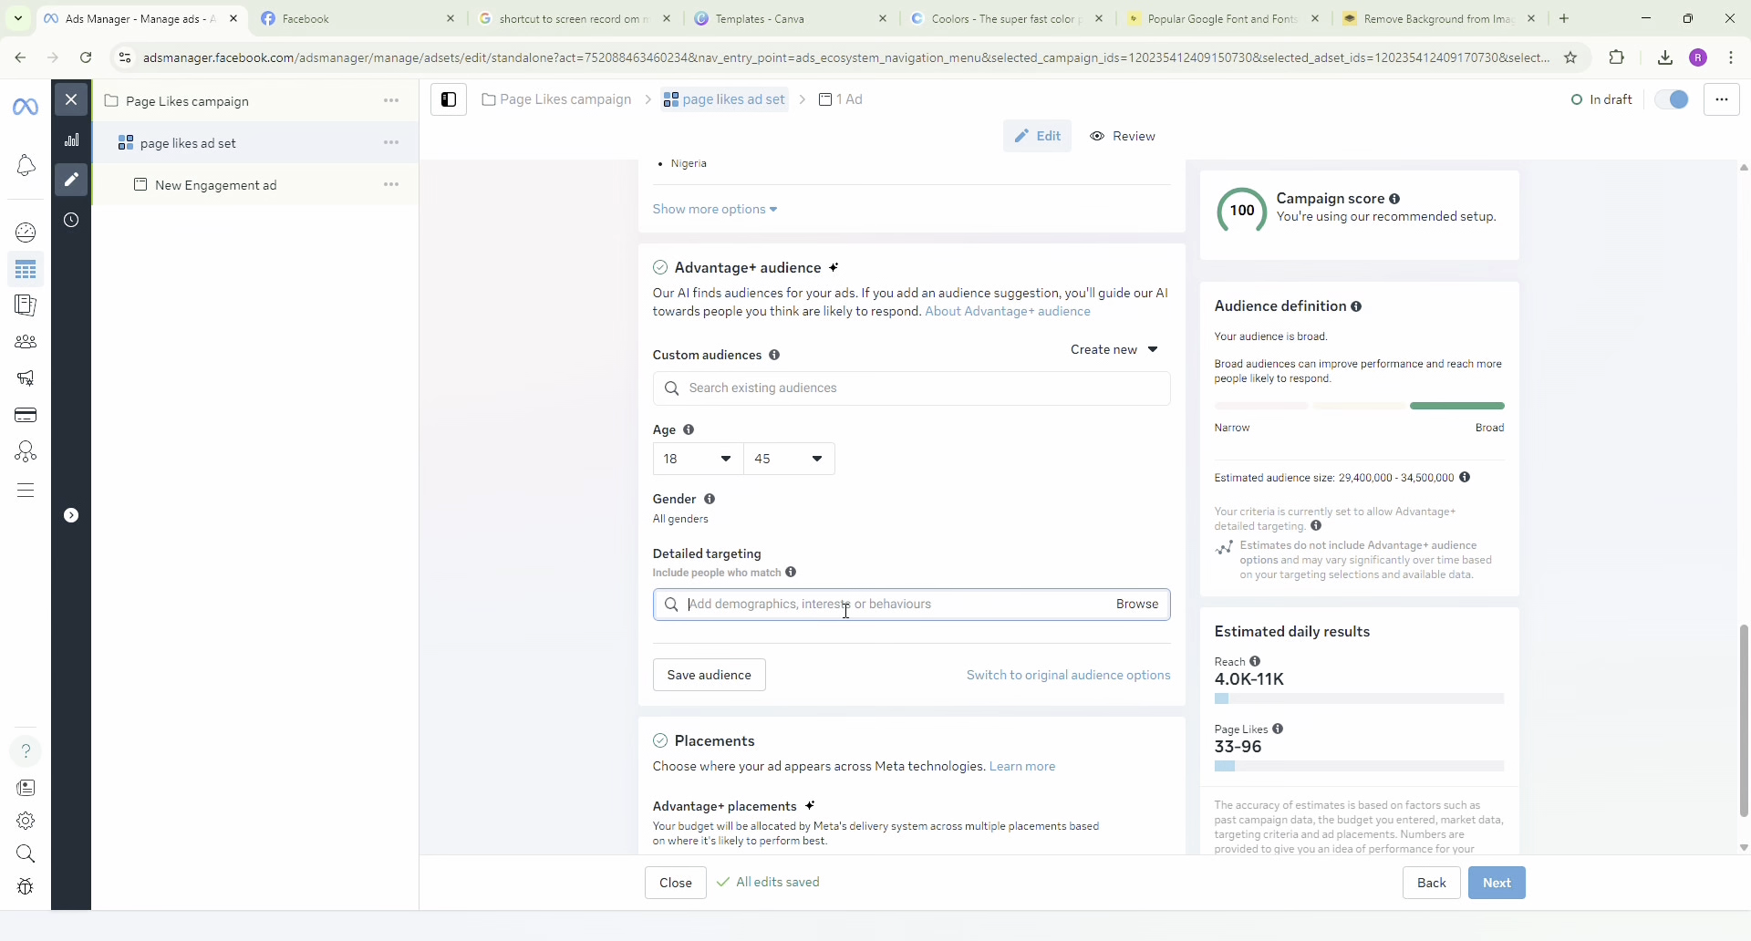
pyautogui.click(821, 638)
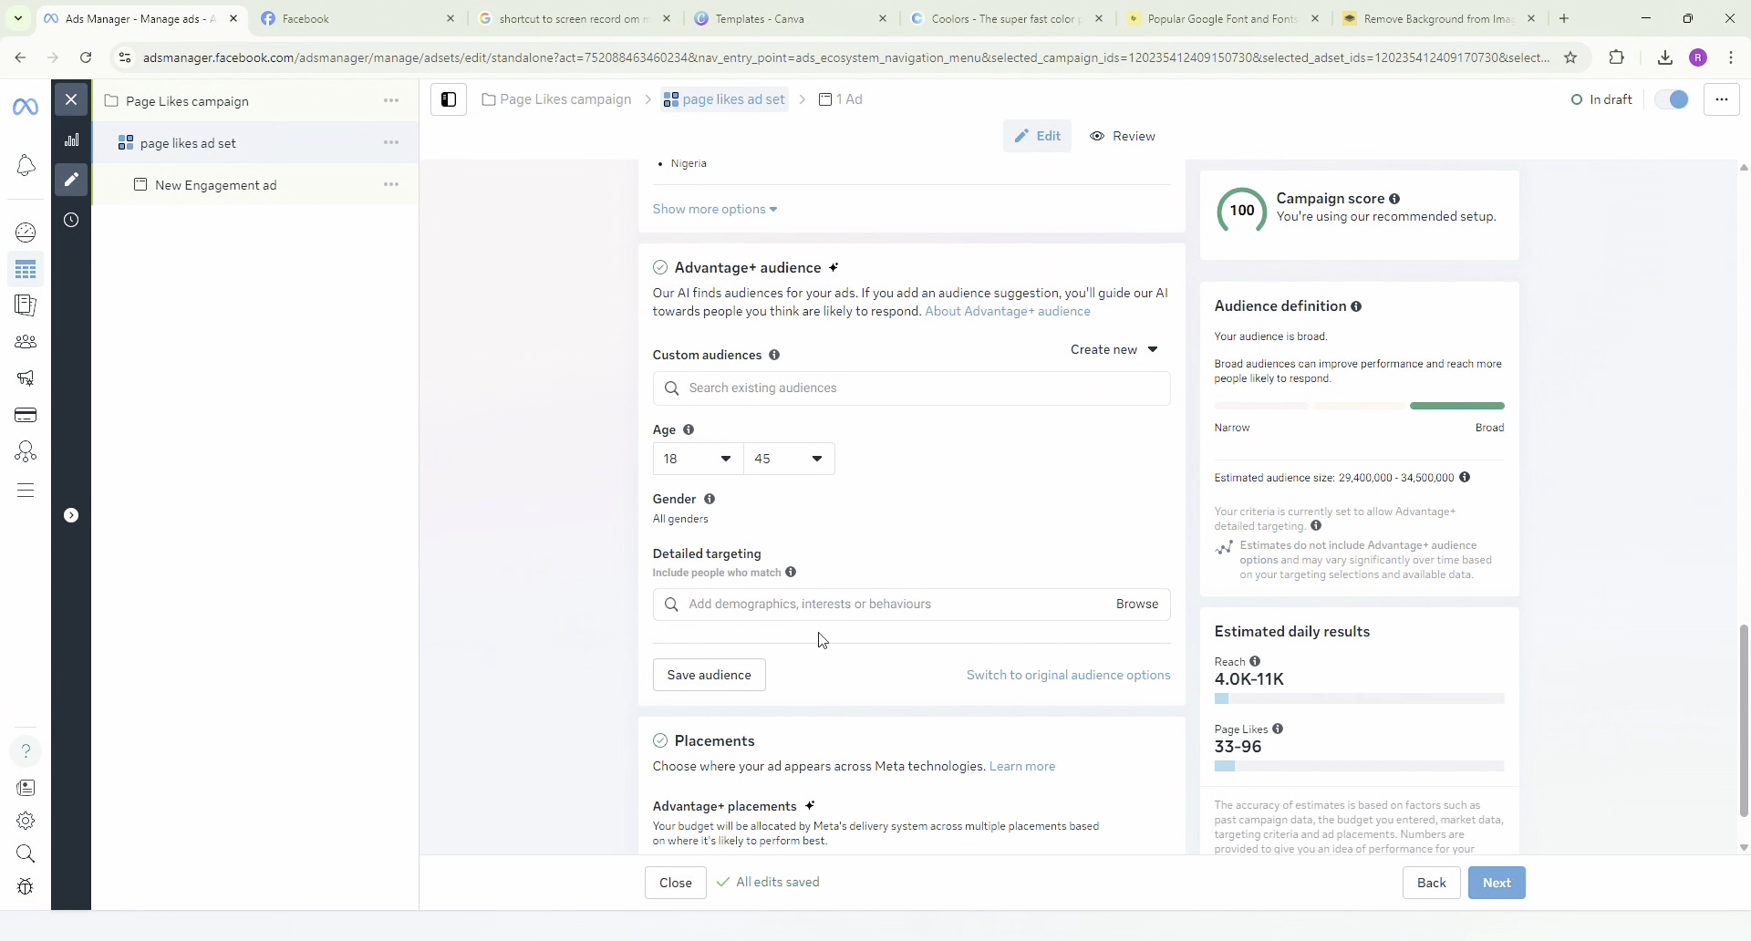
pyautogui.scroll(-1, 871, 618)
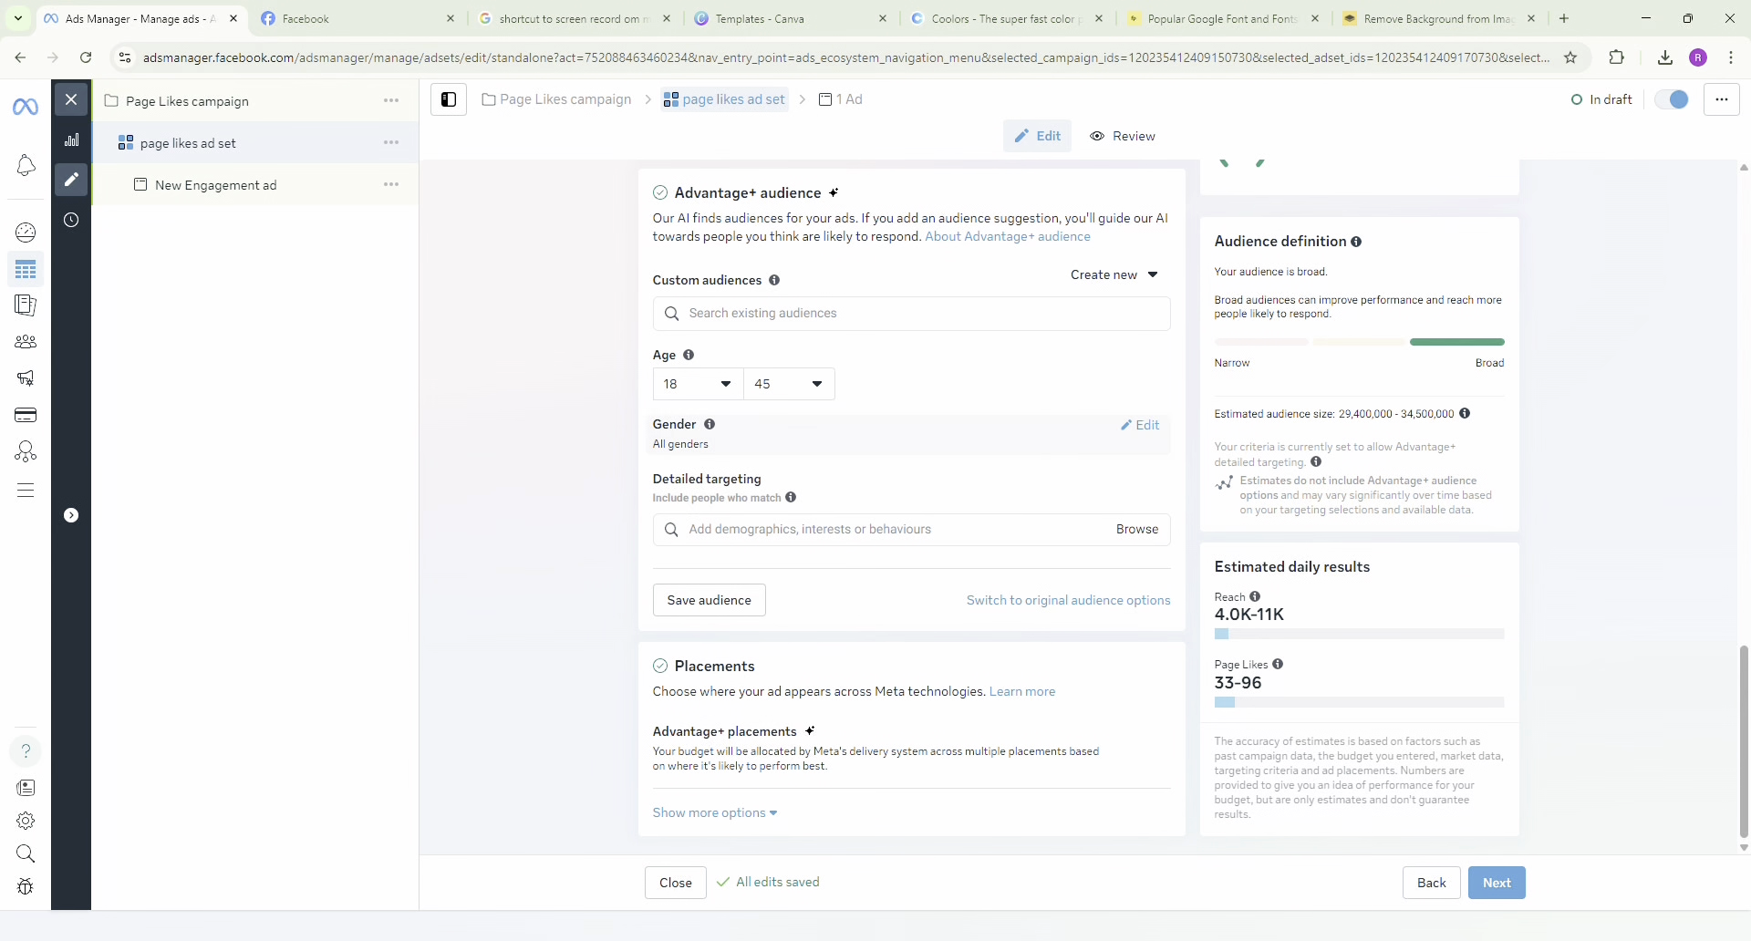
# Edit the ad set's placements and switch from Advantage+ placements to Manual placements.
pyautogui.moveTo(959, 739)
pyautogui.click(1143, 735)
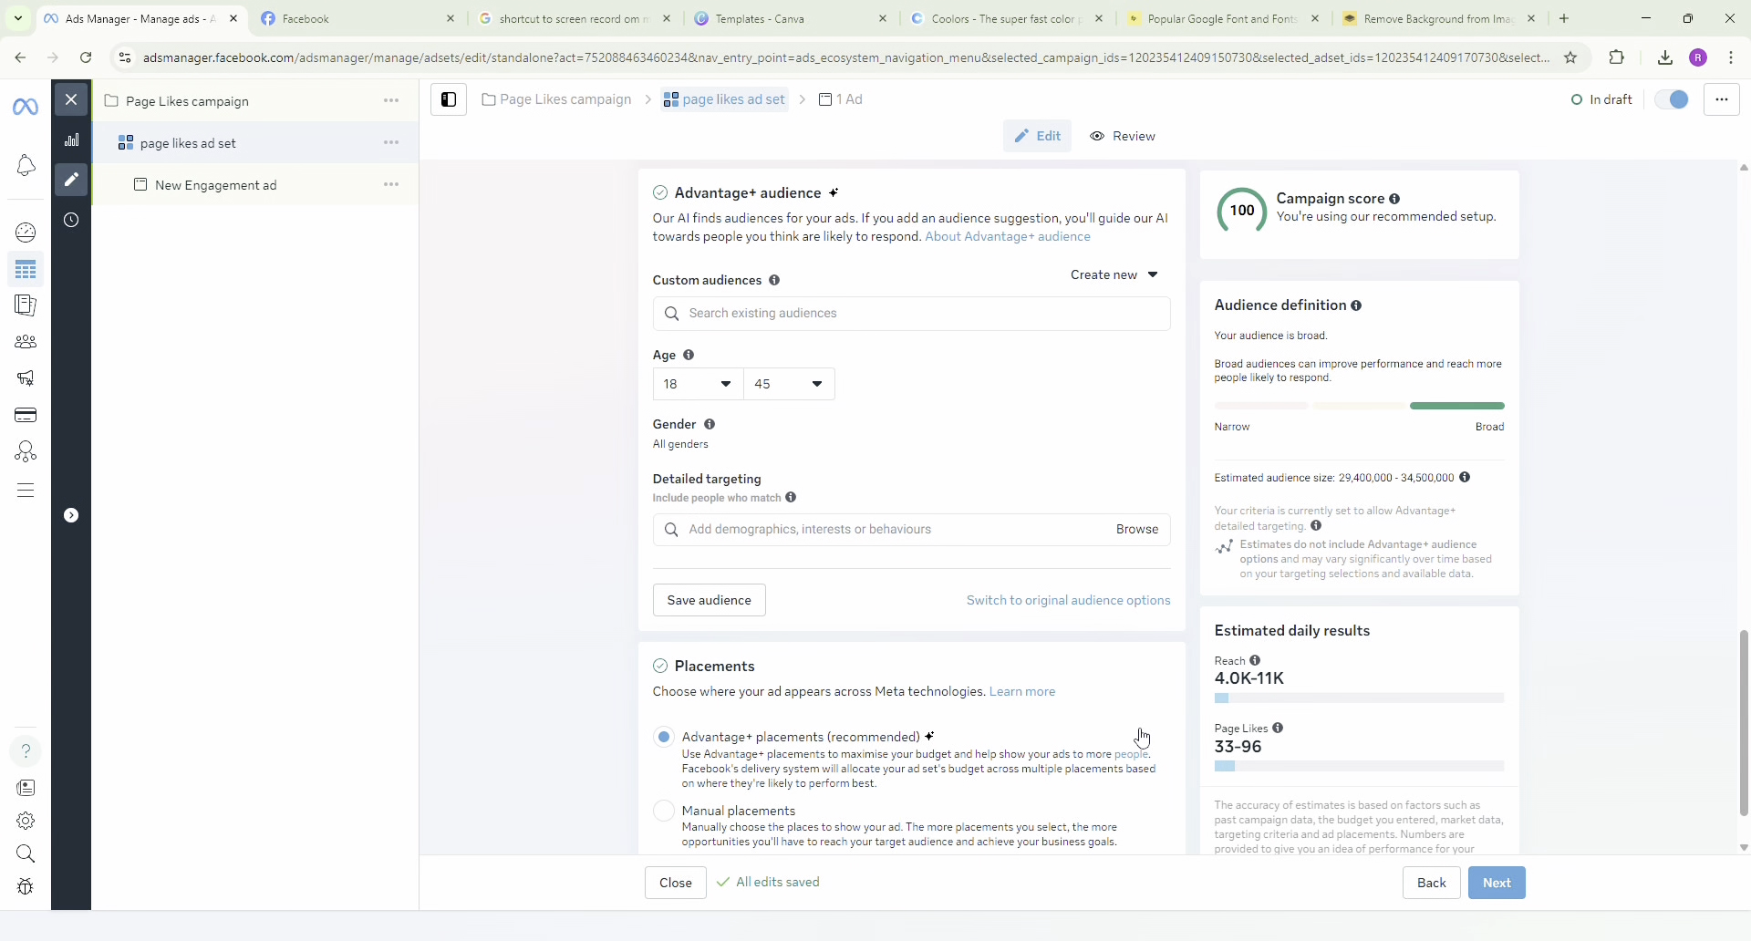
pyautogui.scroll(-1, 1068, 738)
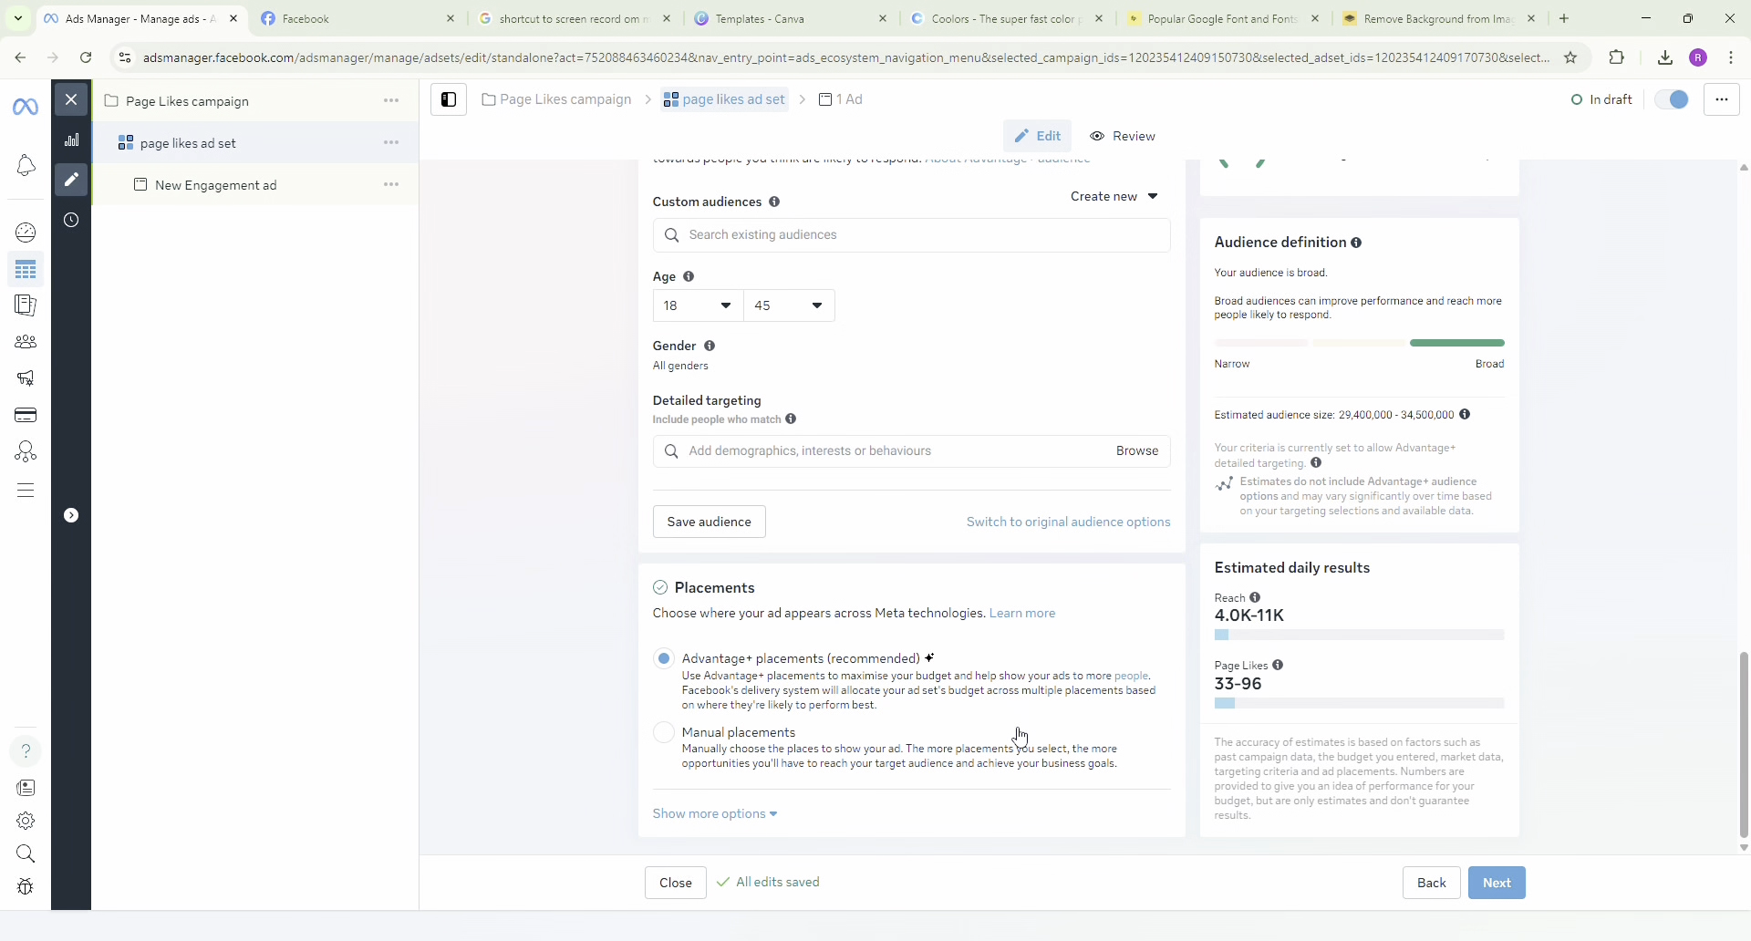
pyautogui.click(668, 739)
pyautogui.scroll(-3, 771, 721)
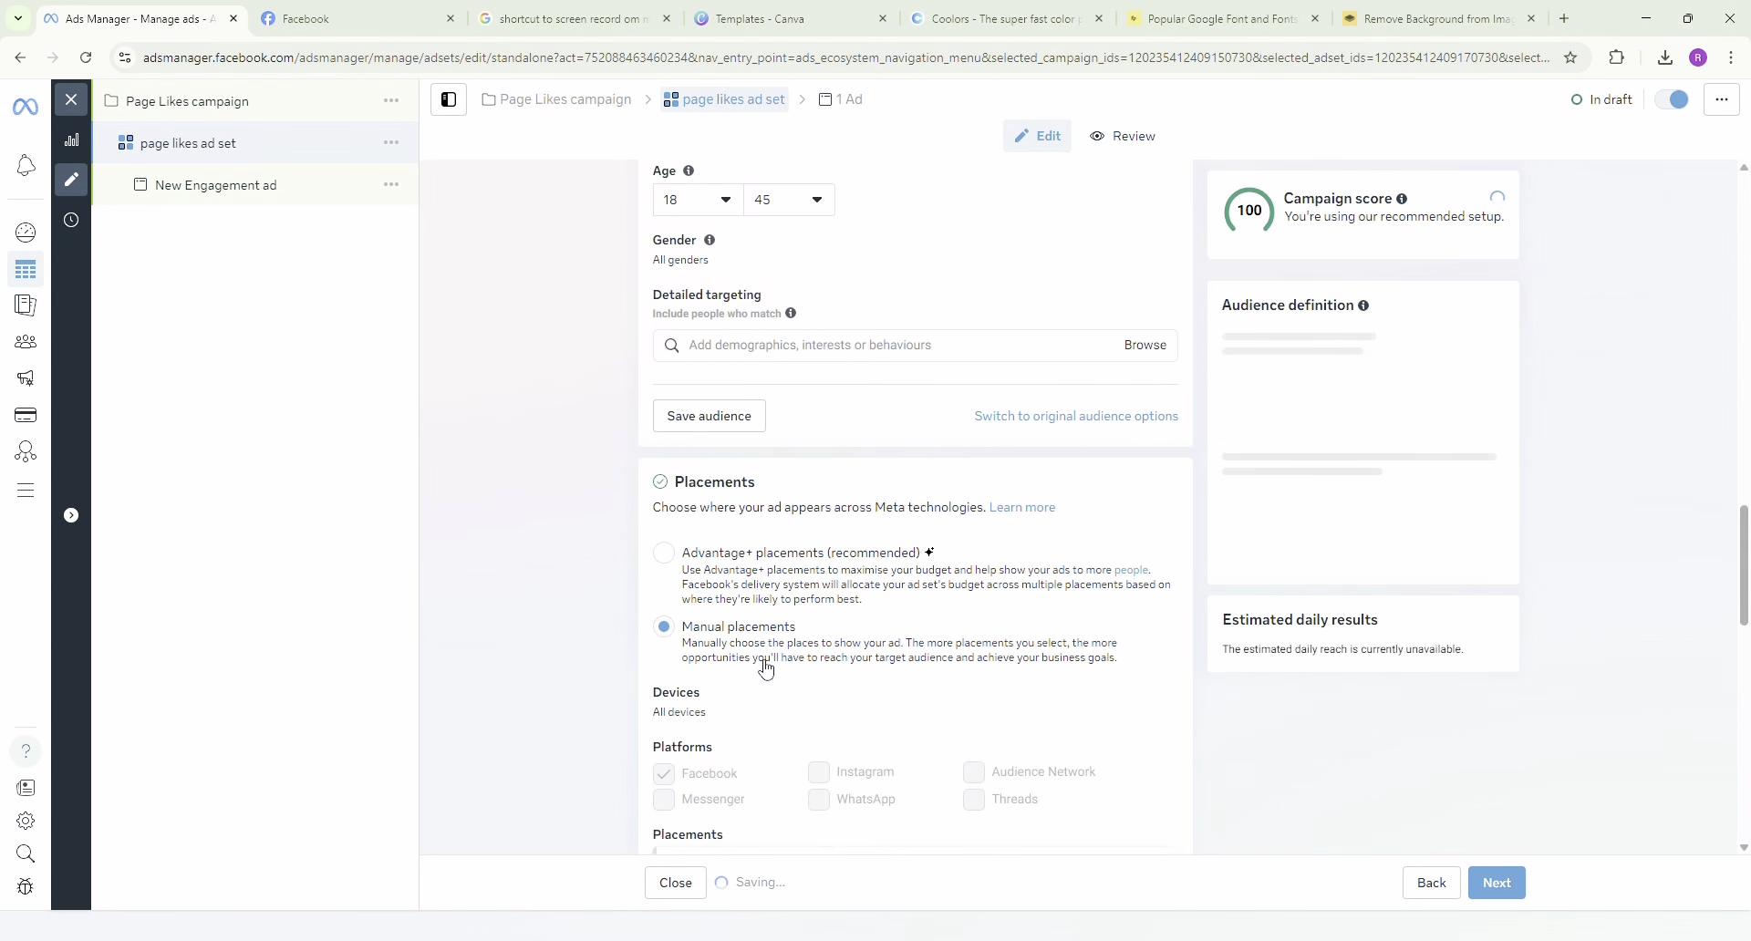
# Exclude Facebook profile feed, Facebook Marketplace, Stories, status, reels and Search results from the manual placements, keeping only Facebook Feed.
pyautogui.scroll(-3, 819, 766)
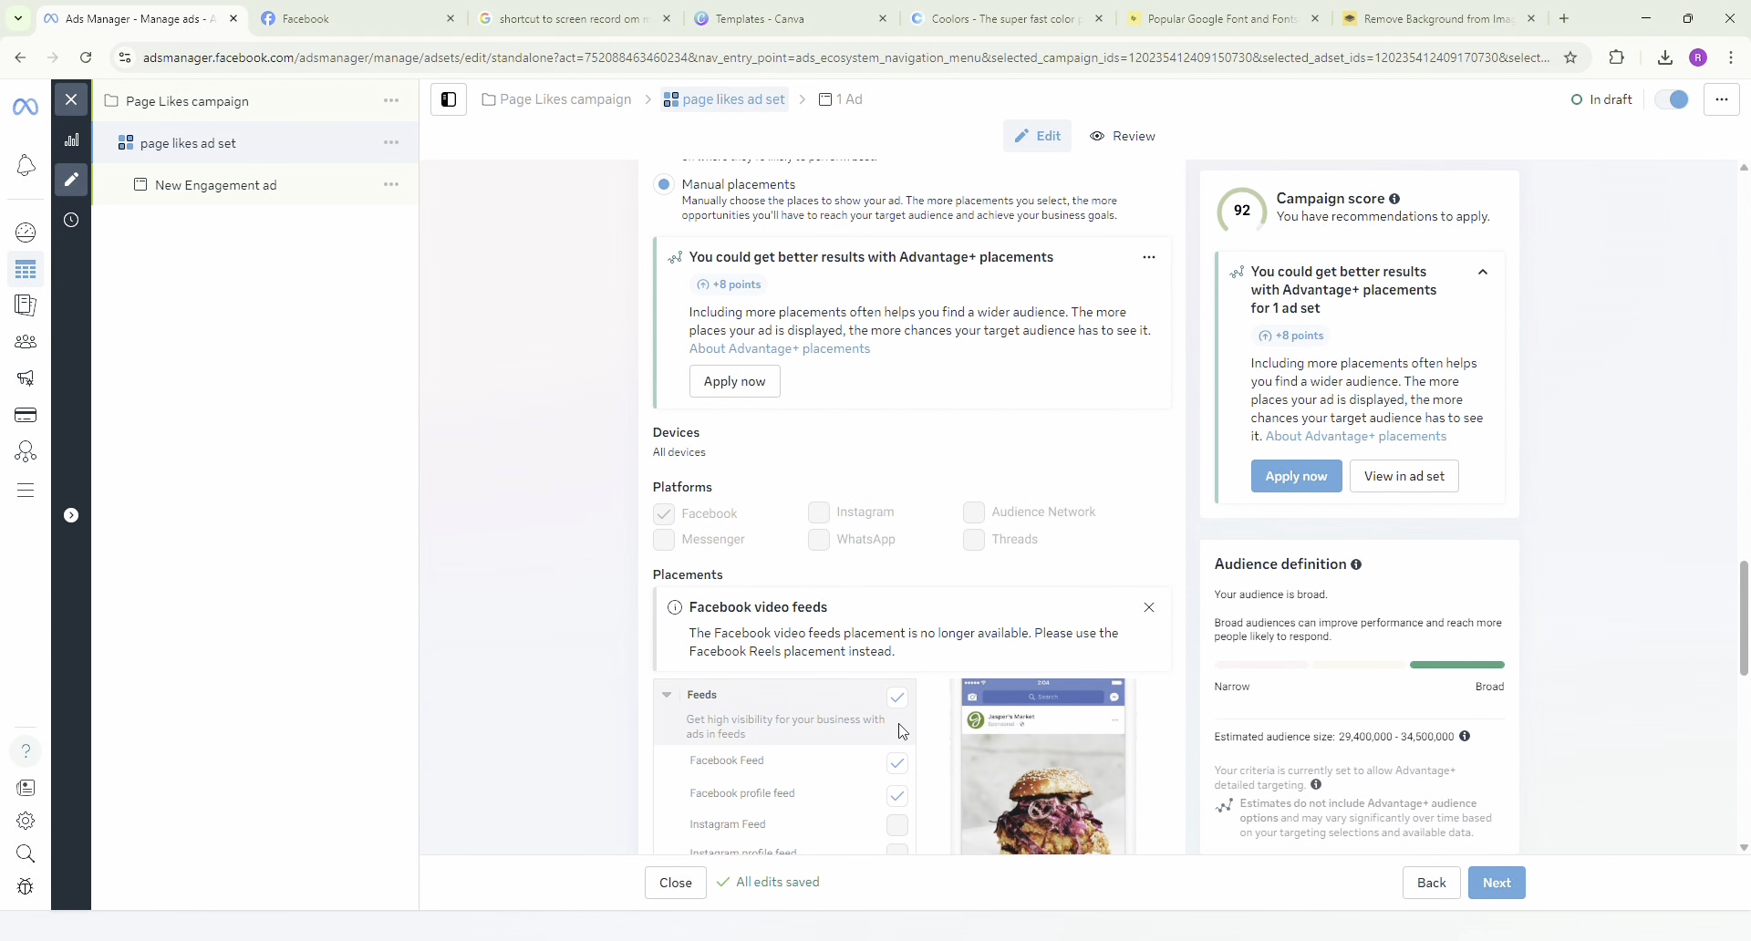
pyautogui.click(900, 620)
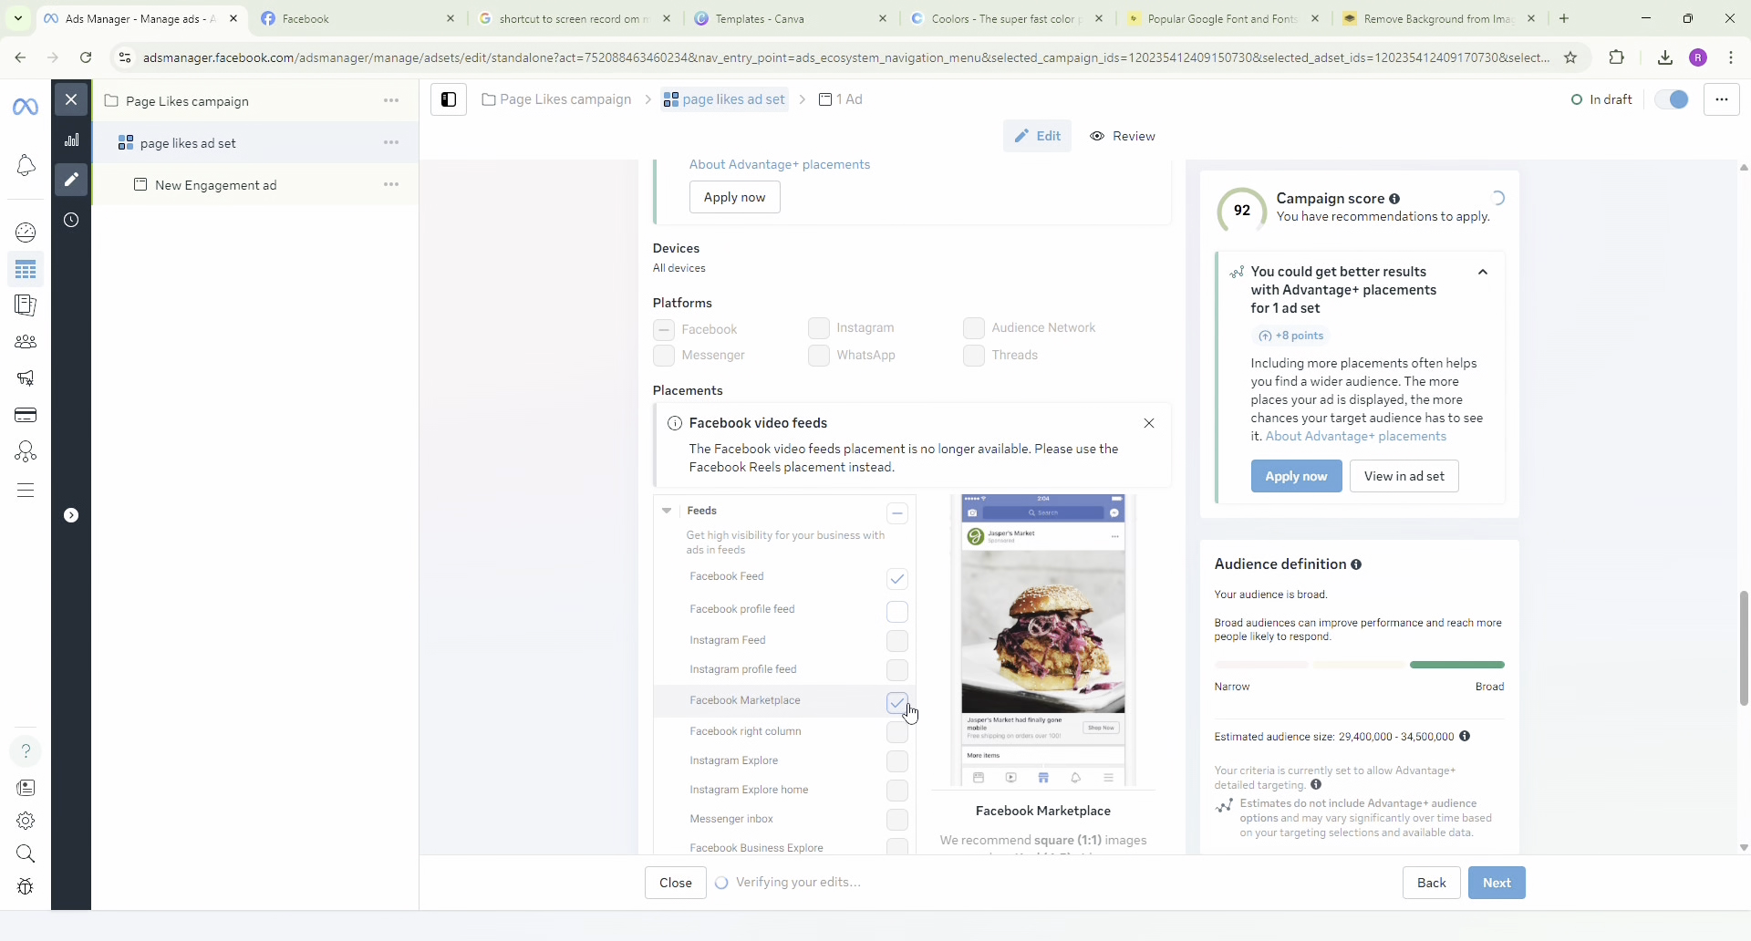
pyautogui.scroll(-4, 900, 716)
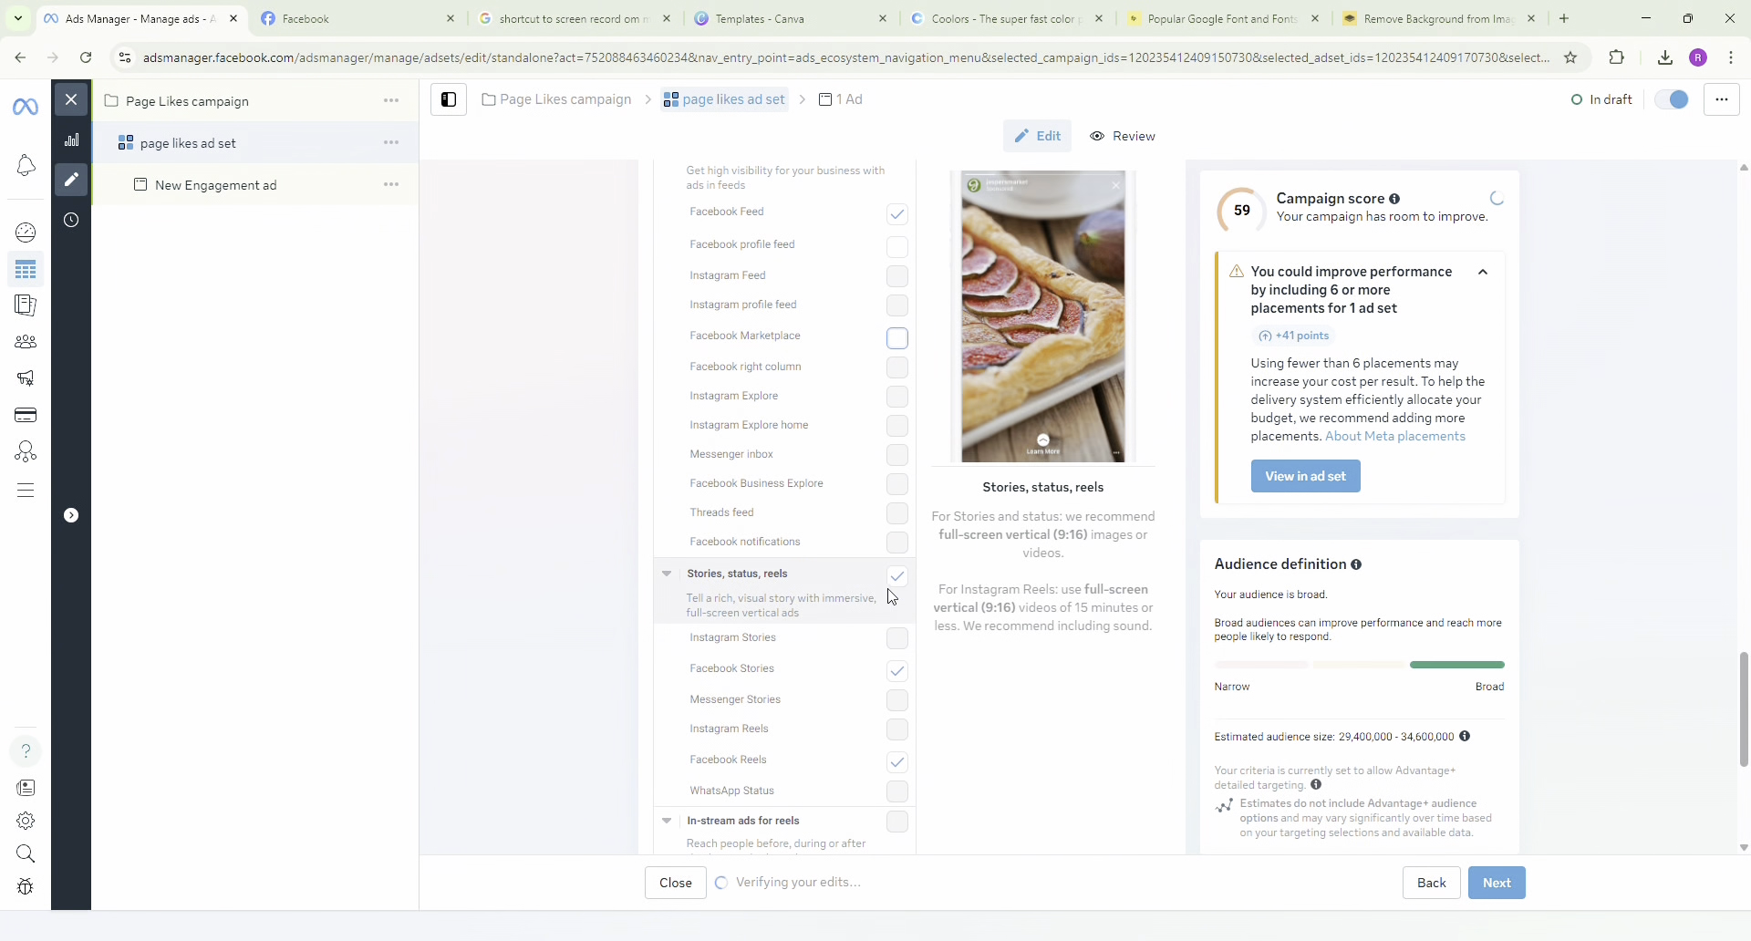
pyautogui.click(899, 576)
pyautogui.scroll(-4, 901, 592)
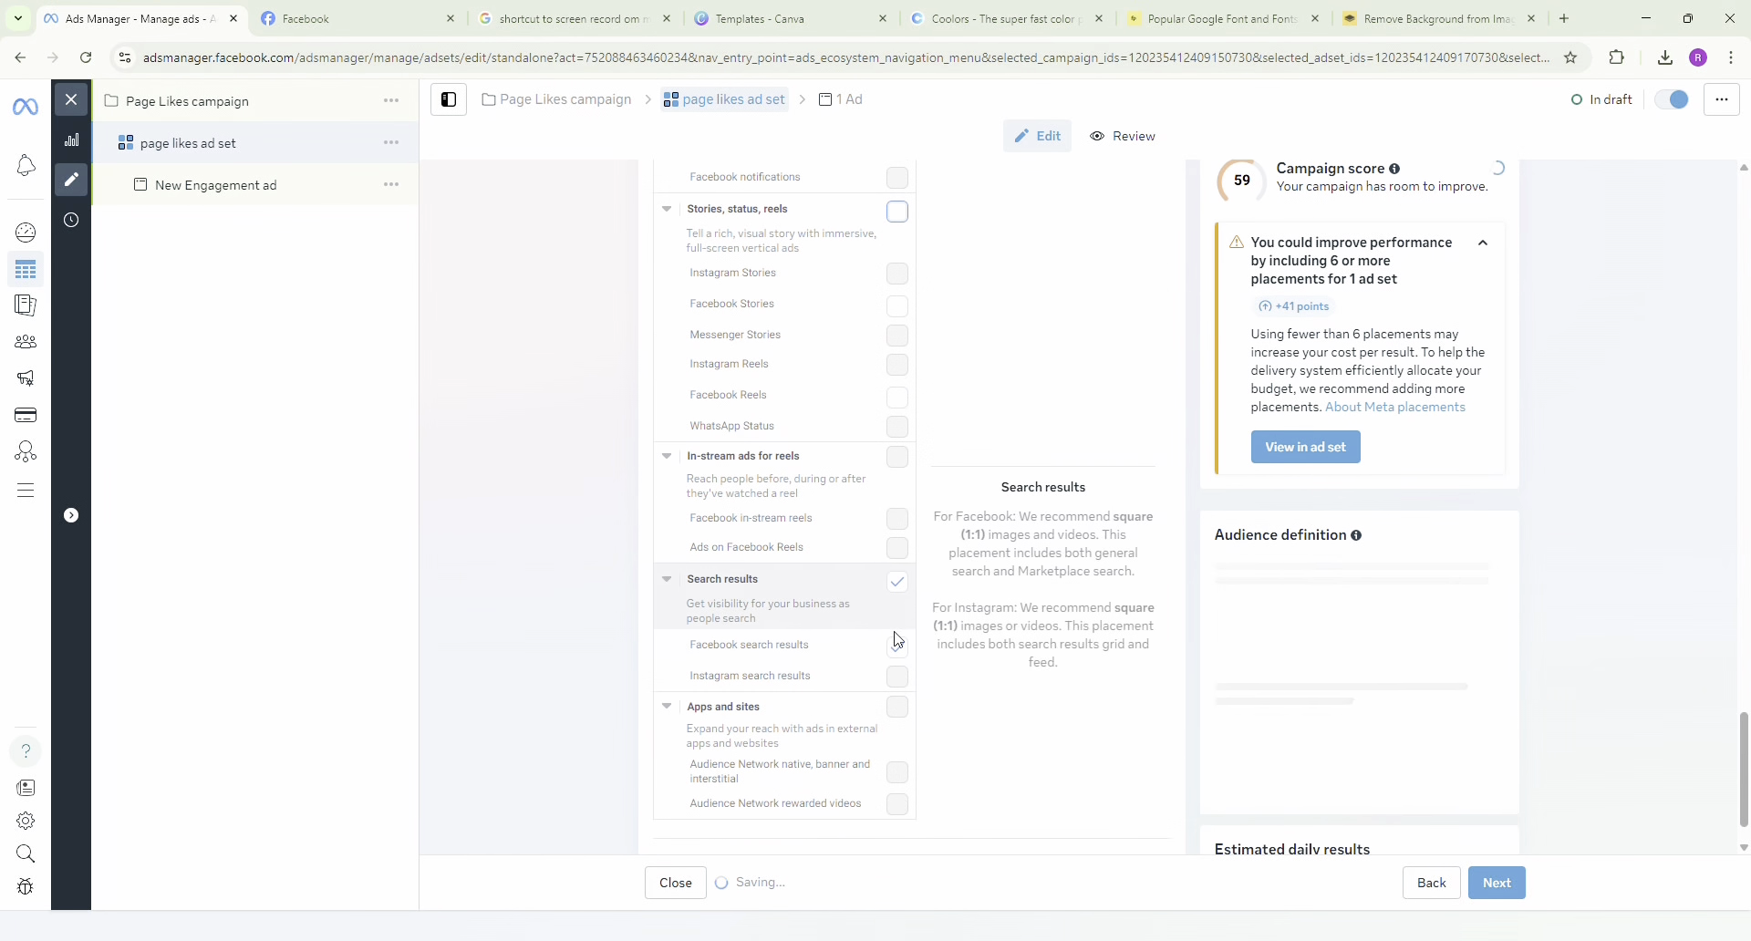
pyautogui.click(898, 589)
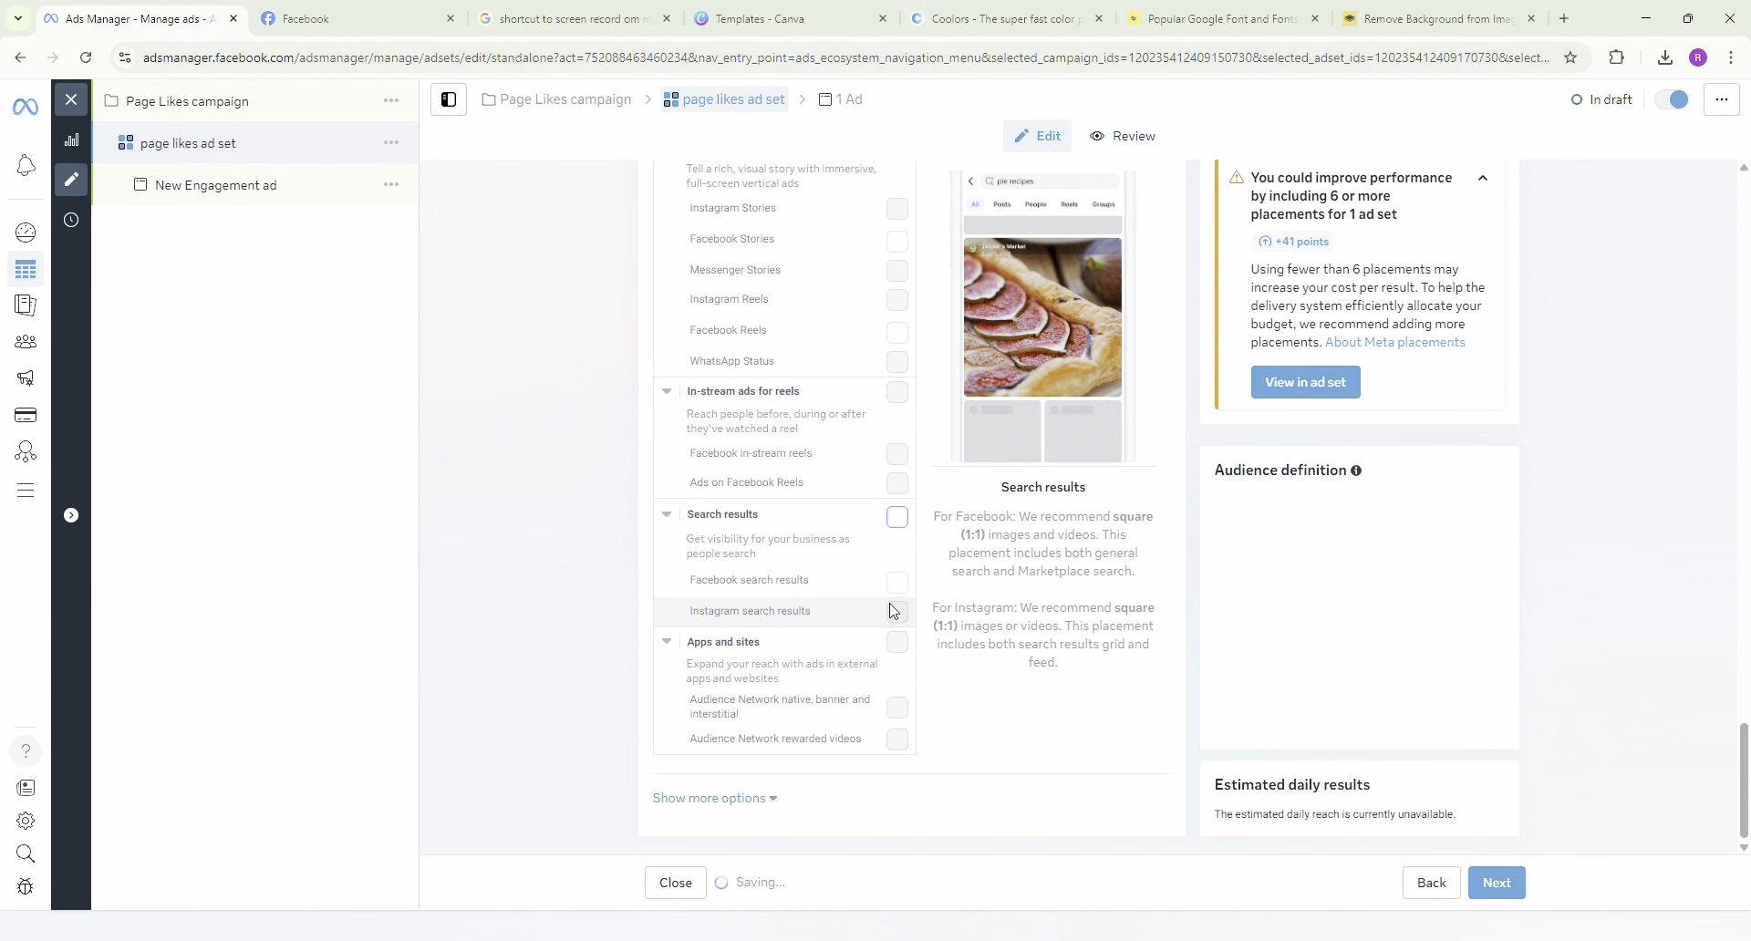
# Check the remaining manual placements and proceed to the Ad creative section of the New Engagement ad.
pyautogui.scroll(9, 892, 613)
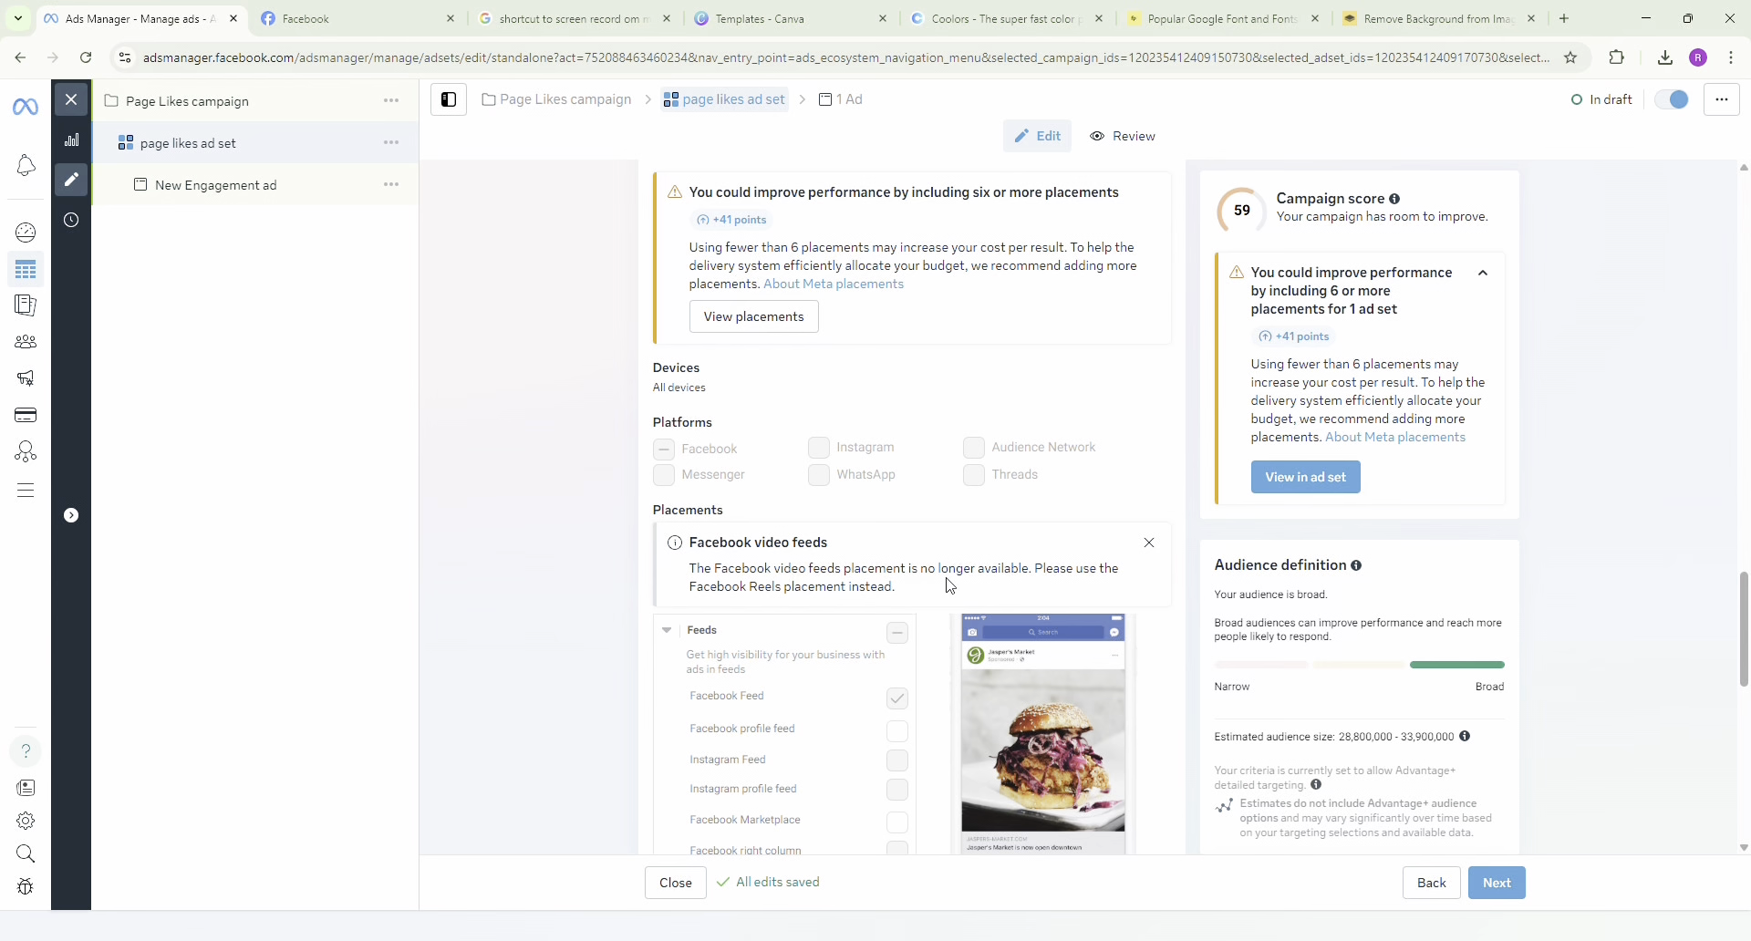
pyautogui.scroll(-8, 1047, 553)
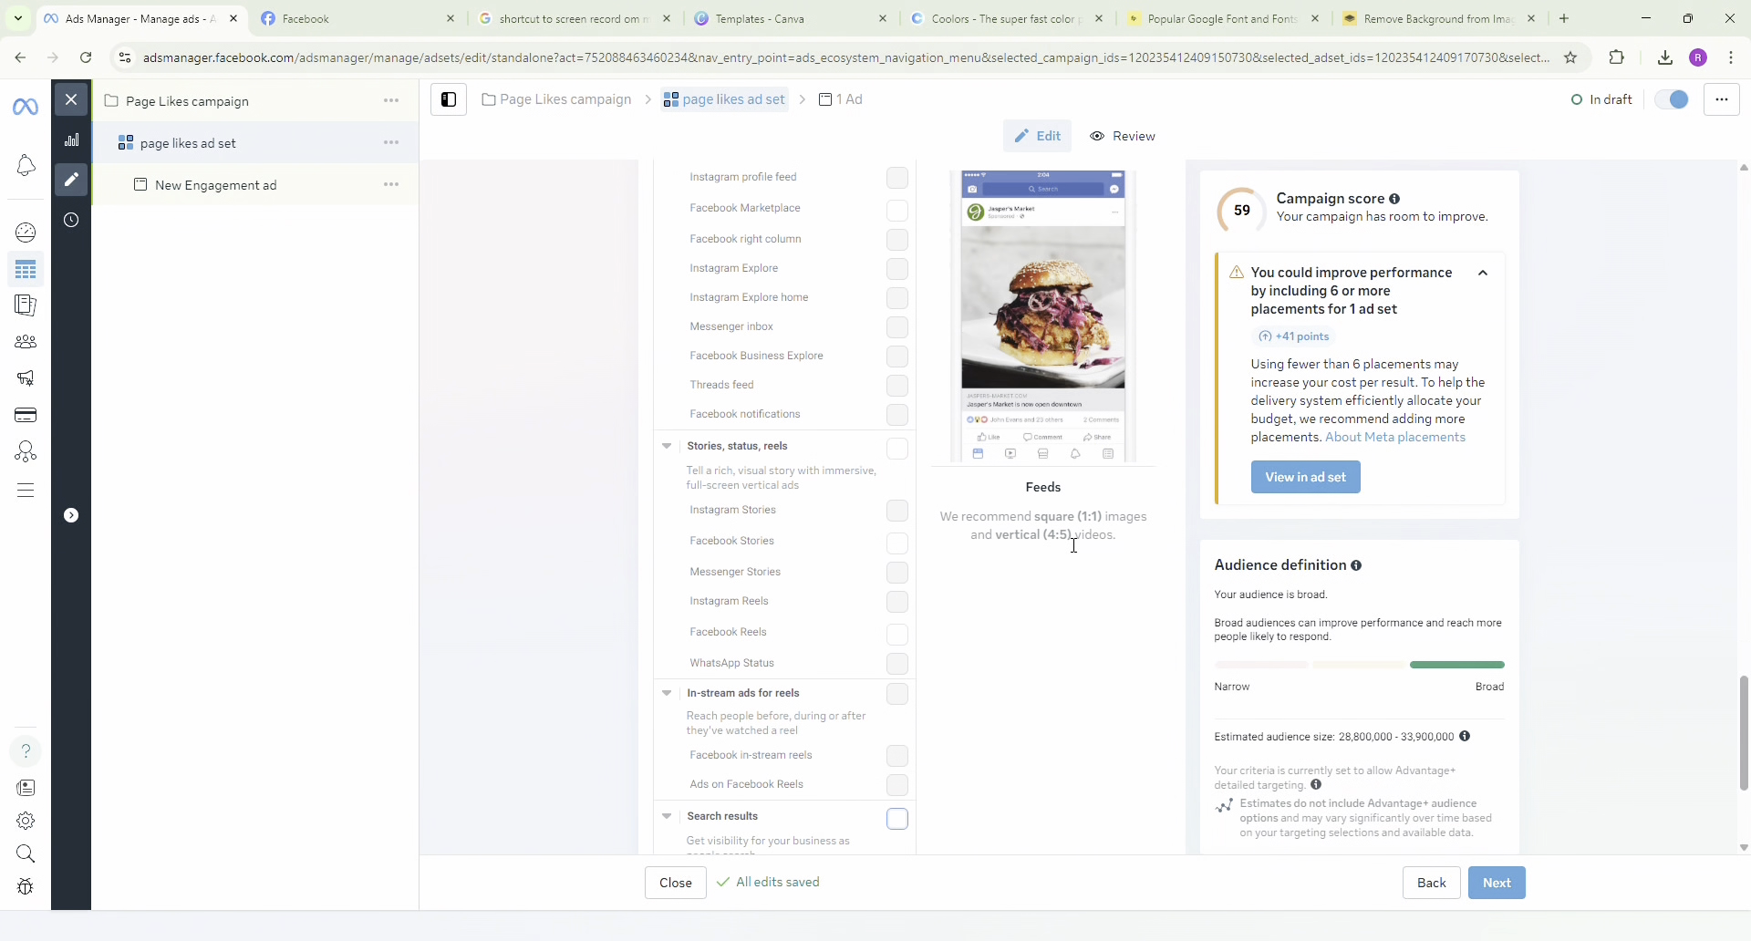
pyautogui.scroll(2, 1116, 517)
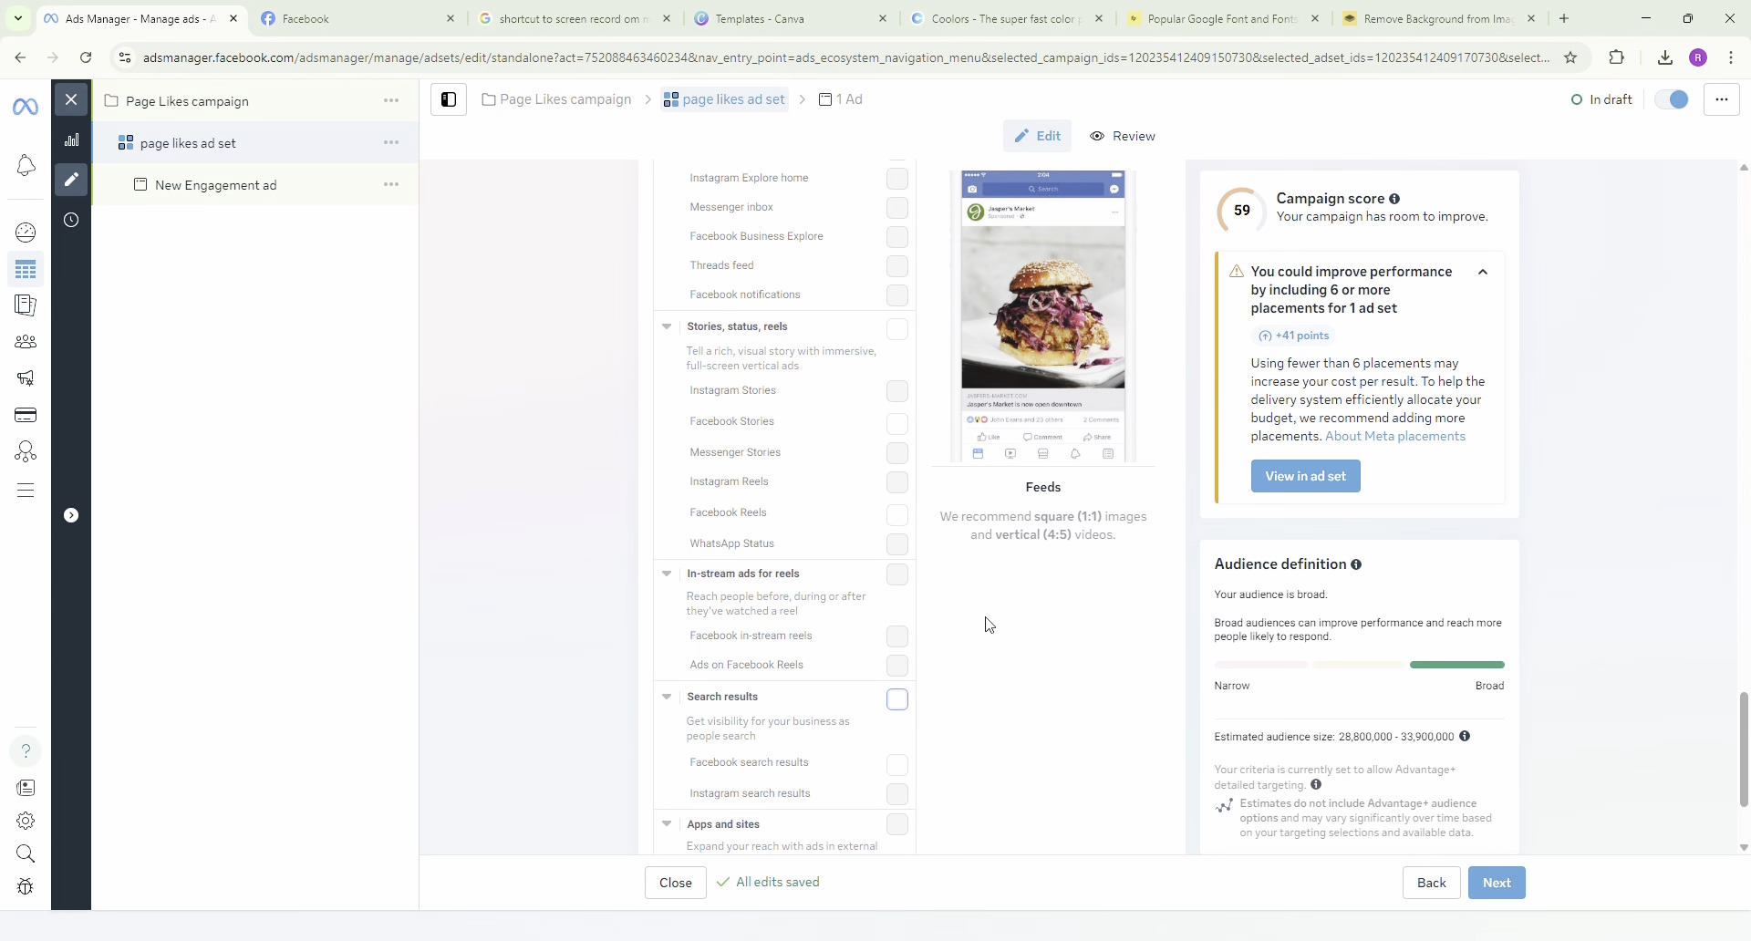
pyautogui.scroll(-2, 990, 625)
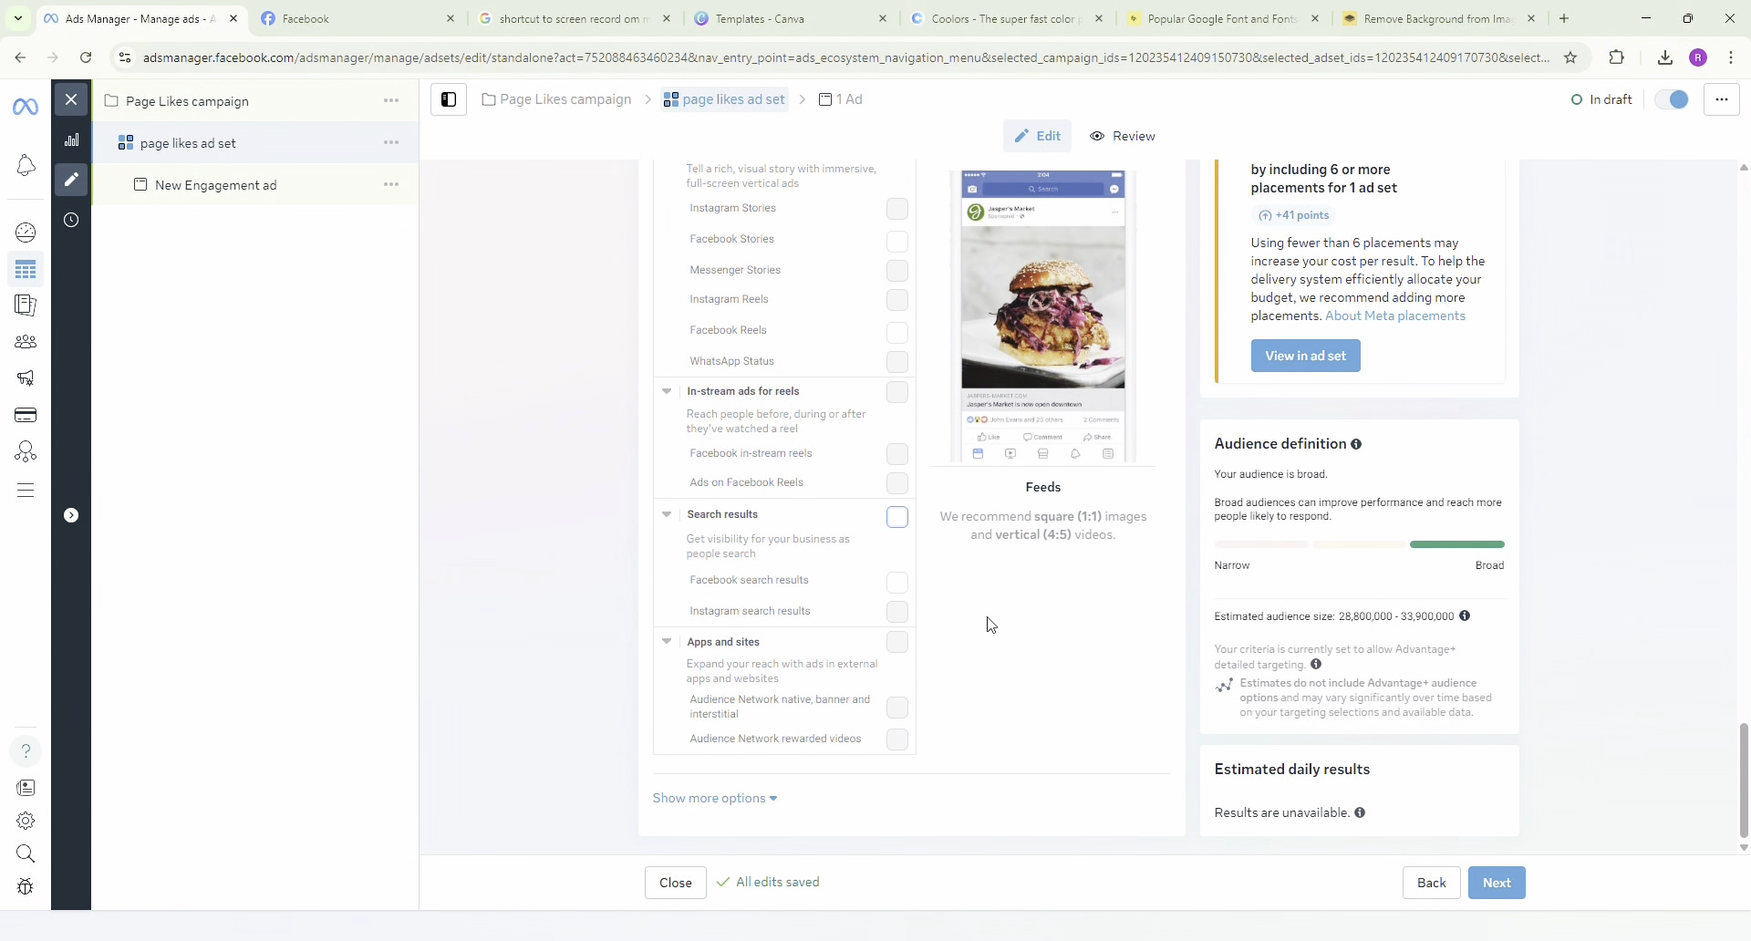
pyautogui.scroll(8, 990, 629)
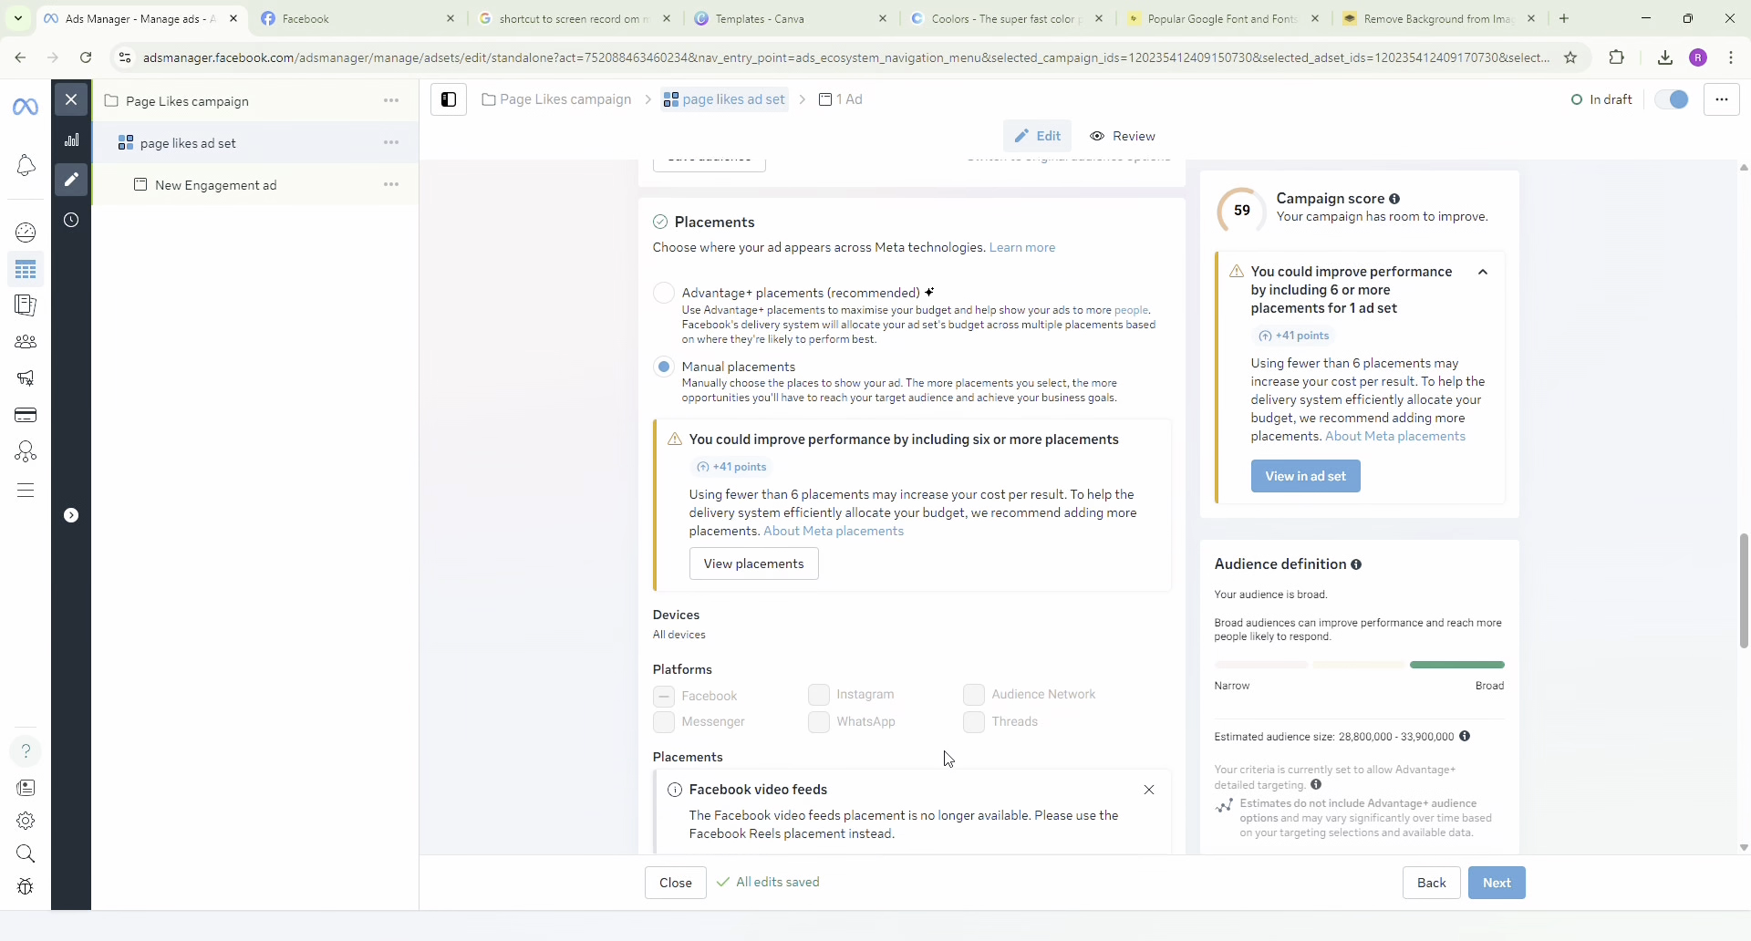
pyautogui.scroll(-8, 947, 759)
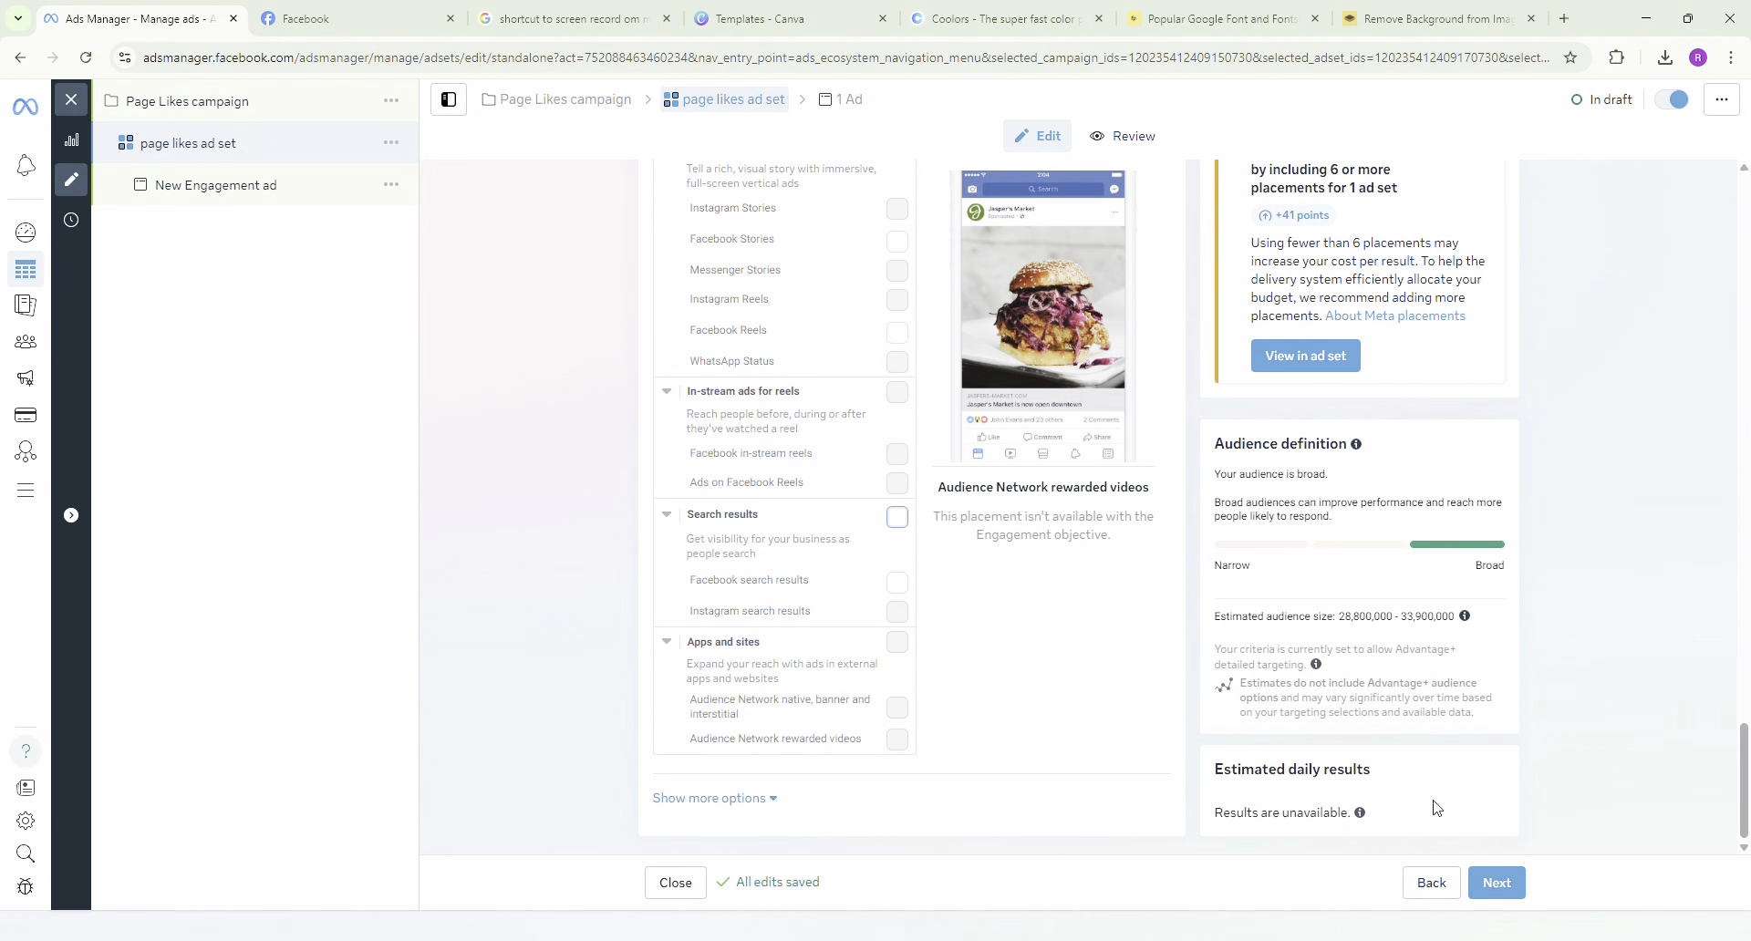
pyautogui.click(1501, 883)
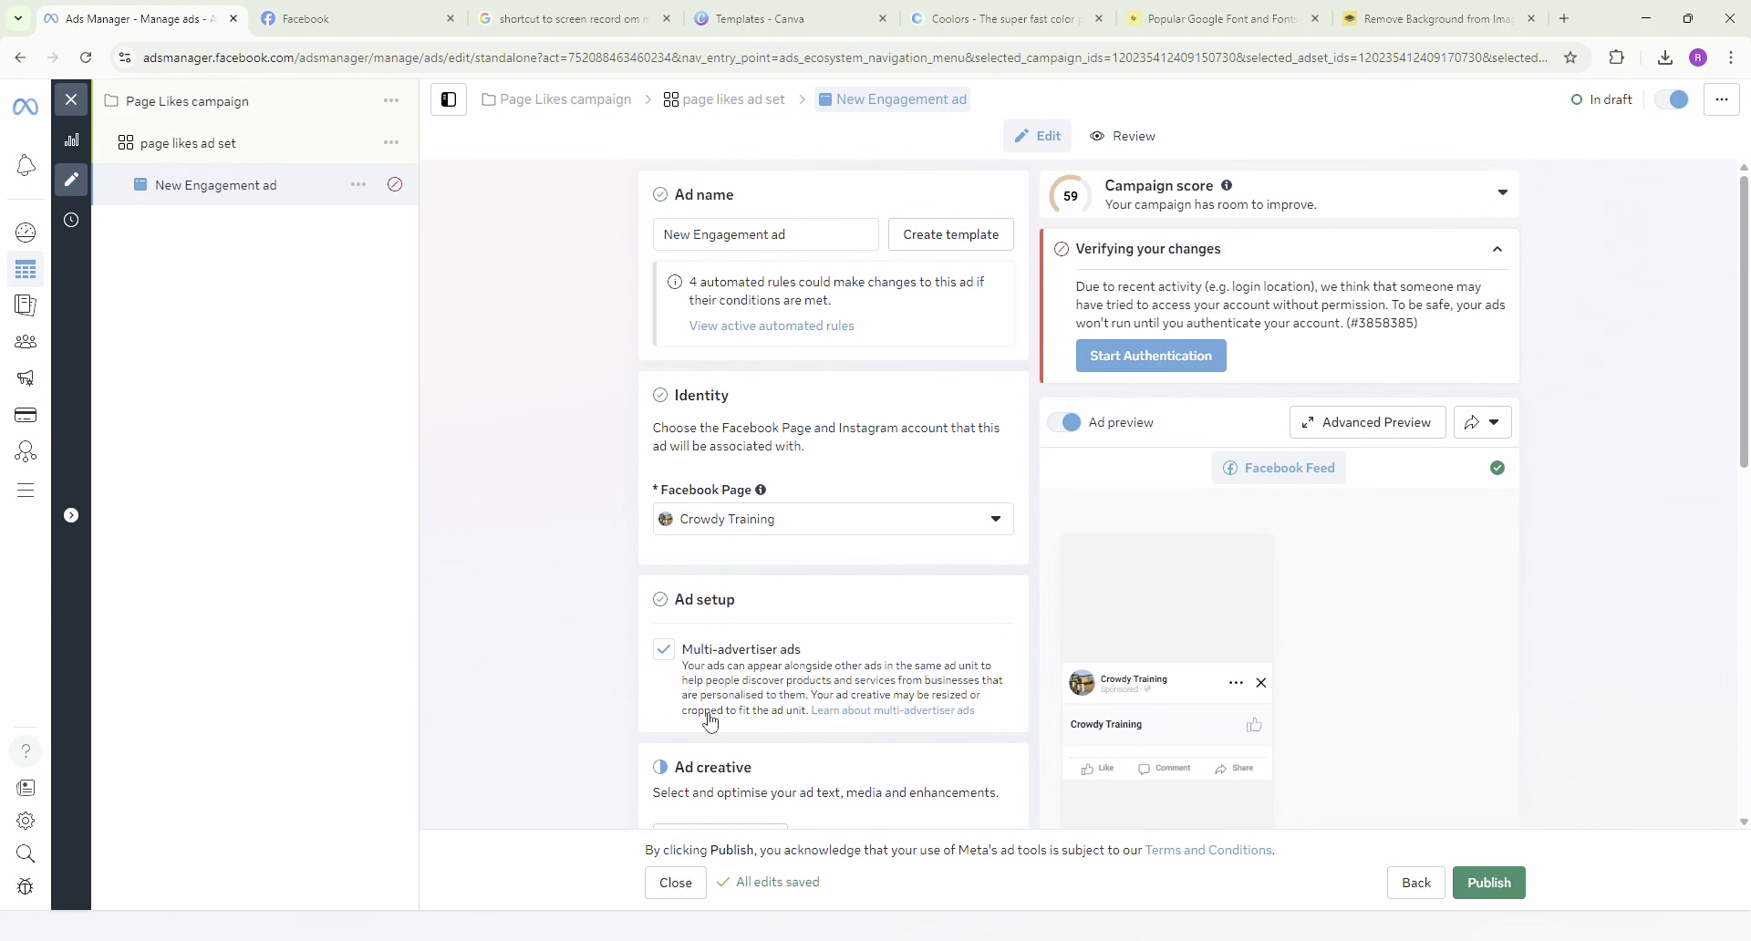
pyautogui.scroll(-1, 626, 718)
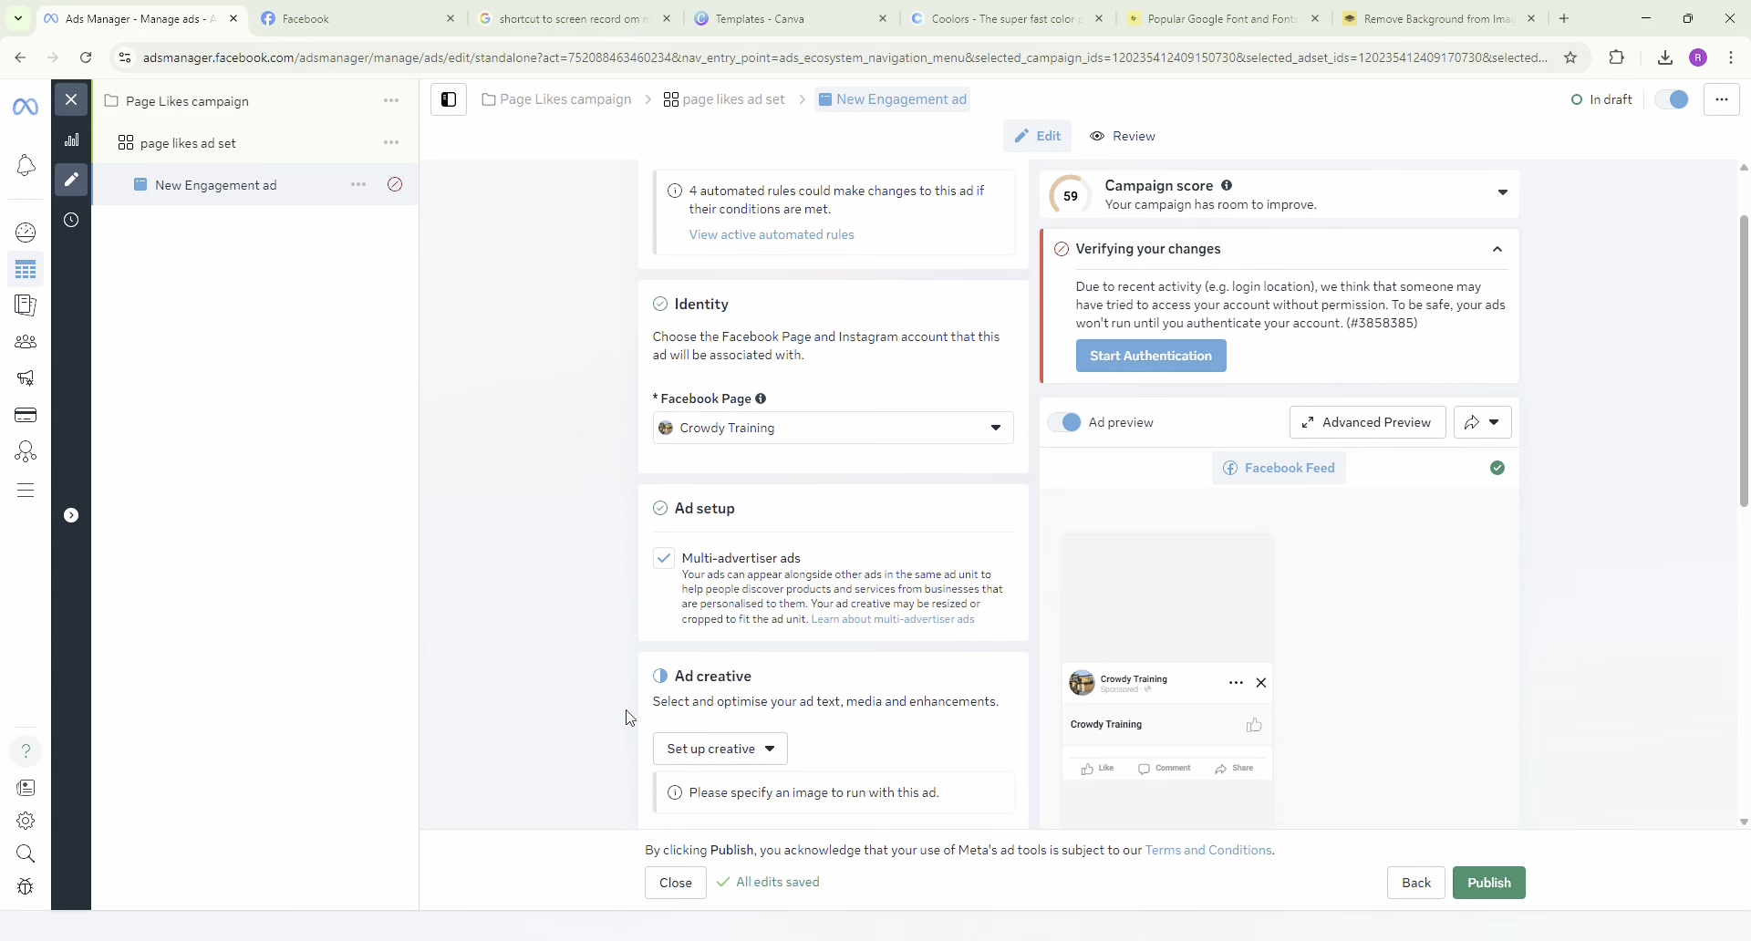